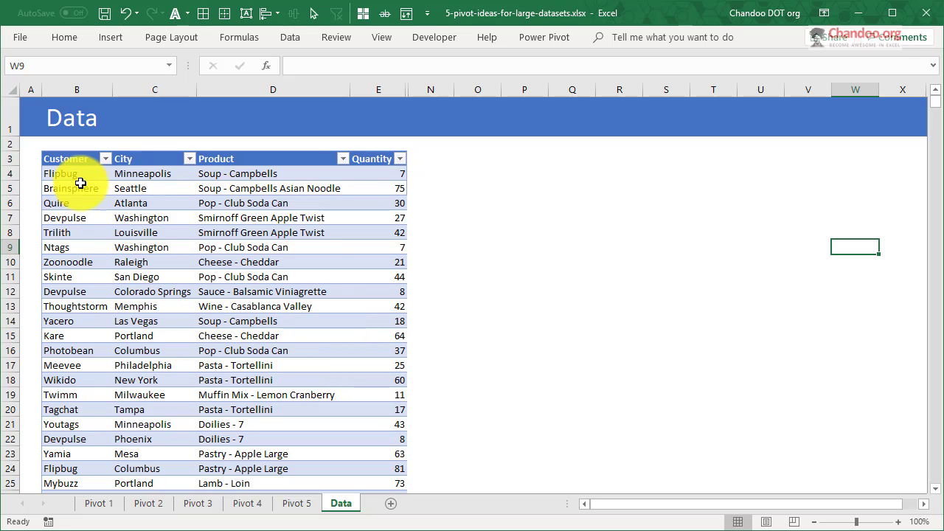
# Examine the filter value lists of the Customer, City and Product columns in the data table
pyautogui.click(105, 158)
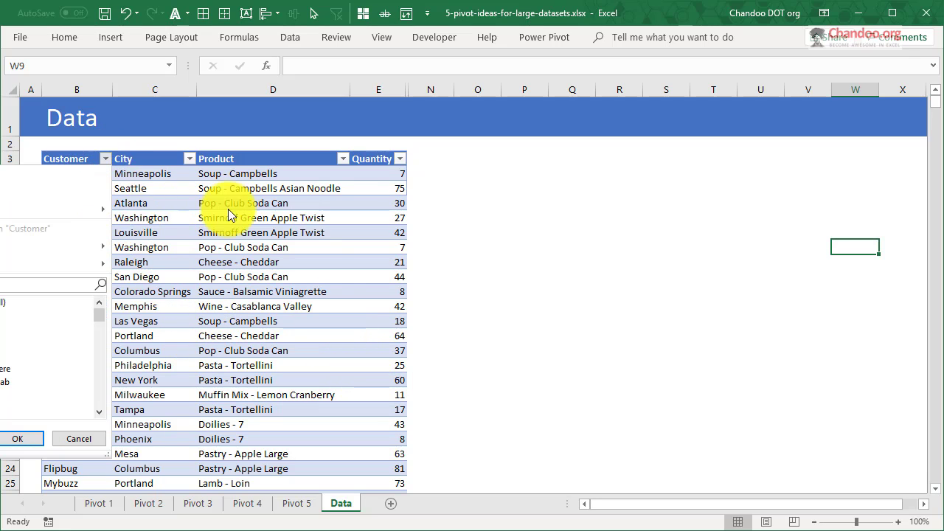
pyautogui.click(587, 261)
pyautogui.click(190, 158)
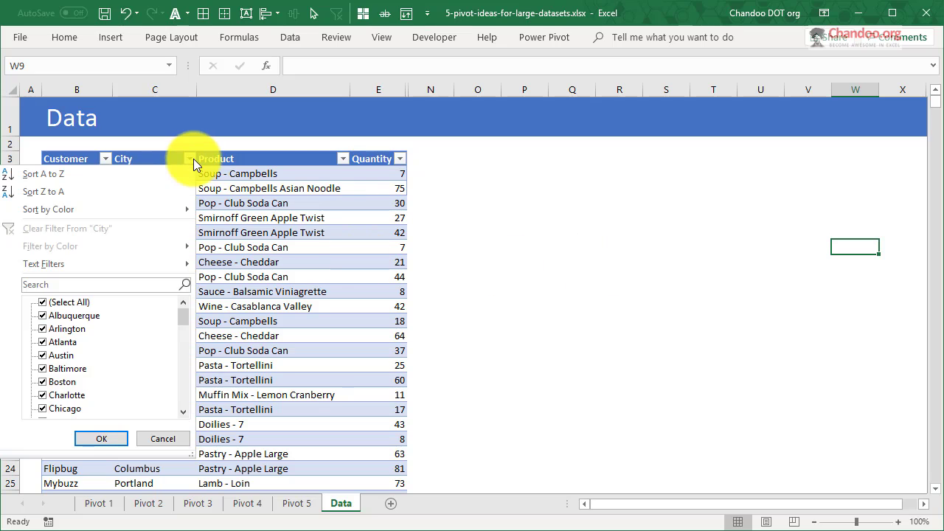
pyautogui.click(344, 158)
pyautogui.click(342, 158)
pyautogui.scroll(-5, 334, 362)
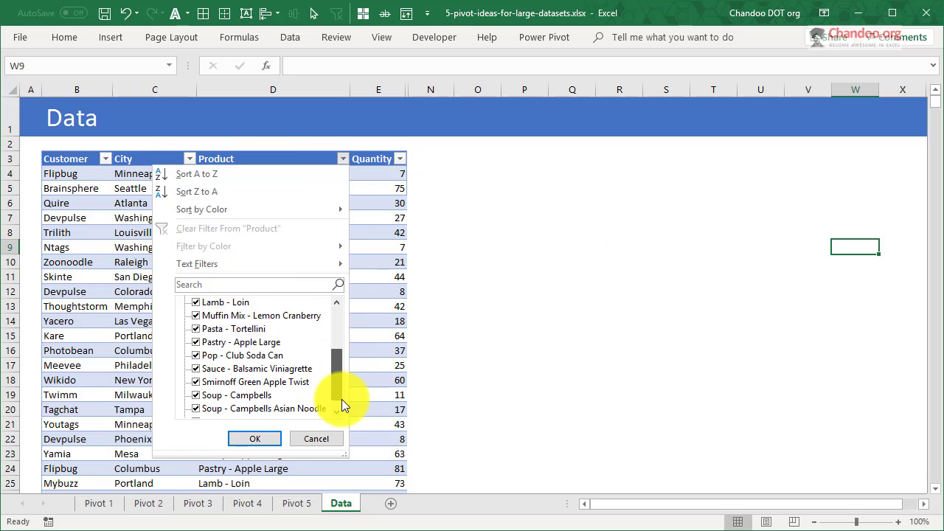
pyautogui.click(317, 438)
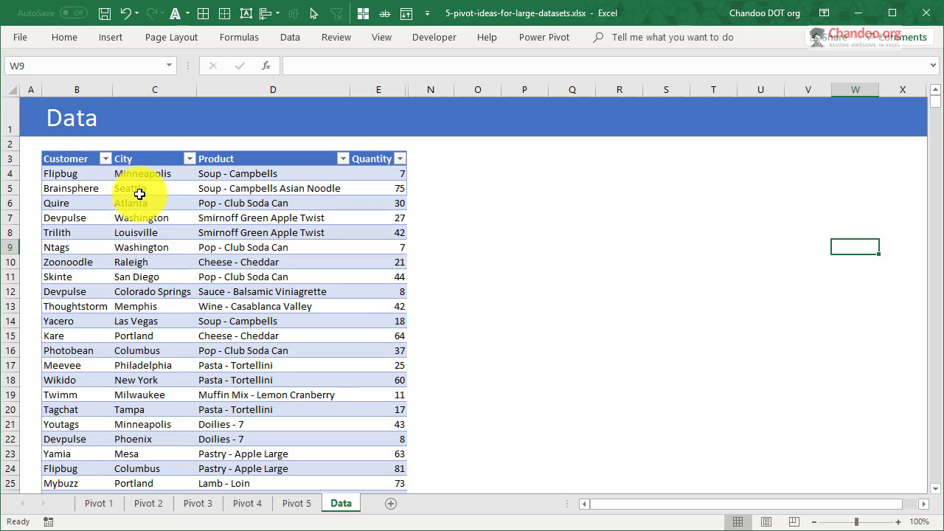
# Check how far down the Customer column the data table extends, and return to its header
pyautogui.click(74, 175)
pyautogui.hotkey('ctrl', 'Down')
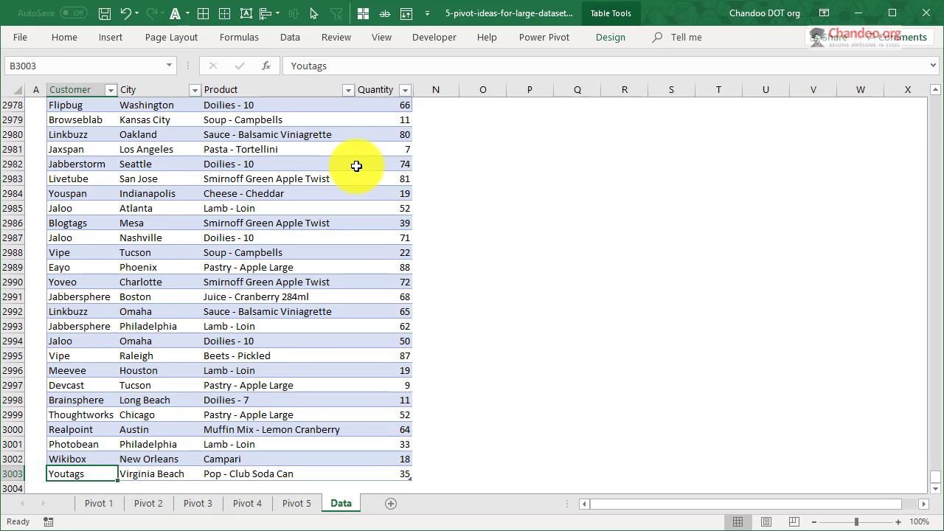
pyautogui.hotkey('ctrl', 'Up')
pyautogui.scroll(1, 490, 262)
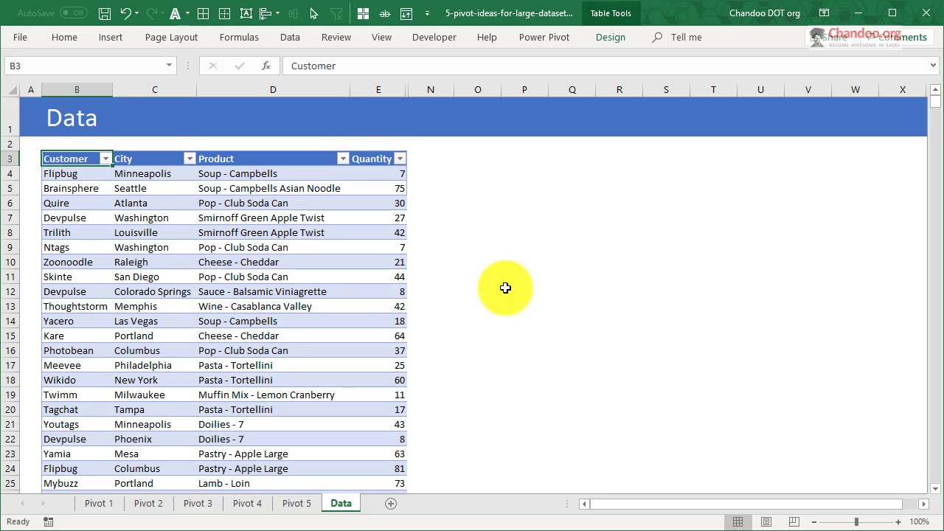
# Create a PivotTable from the table named data on a new worksheet
pyautogui.click(120, 41)
pyautogui.click(34, 76)
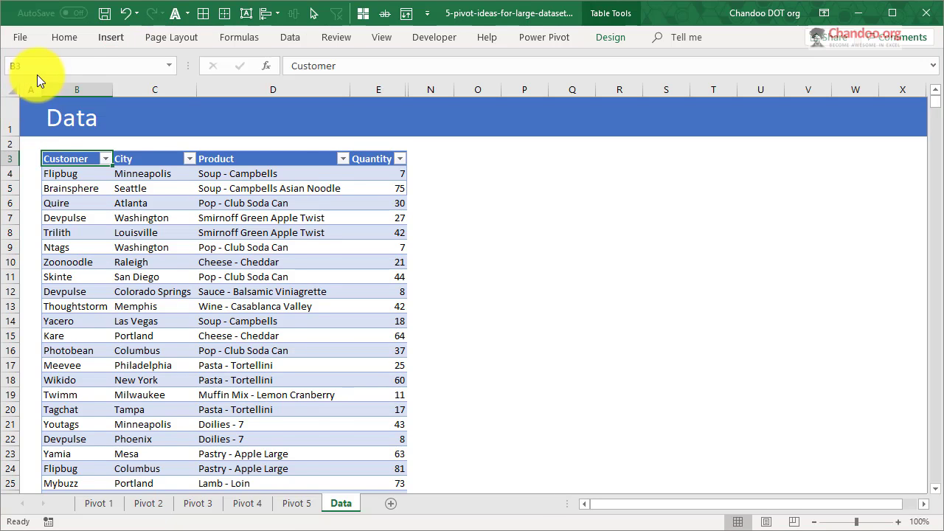
pyautogui.moveTo(456, 404); pyautogui.dragTo(614, 167)
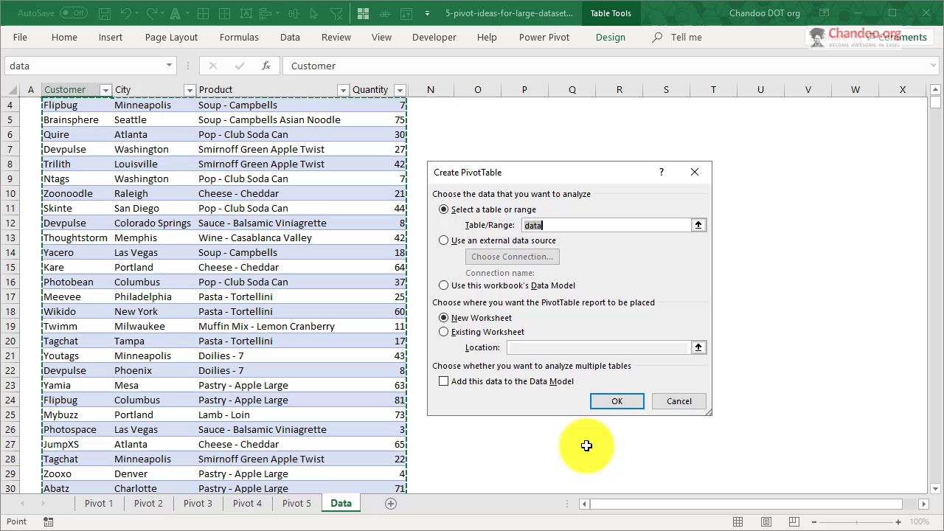
pyautogui.click(616, 401)
# Place Customer, City and Product in the pivot's rows and Quantity in its values, and move Product to the columns
pyautogui.moveTo(705, 181); pyautogui.dragTo(863, 381)
pyautogui.click(701, 194)
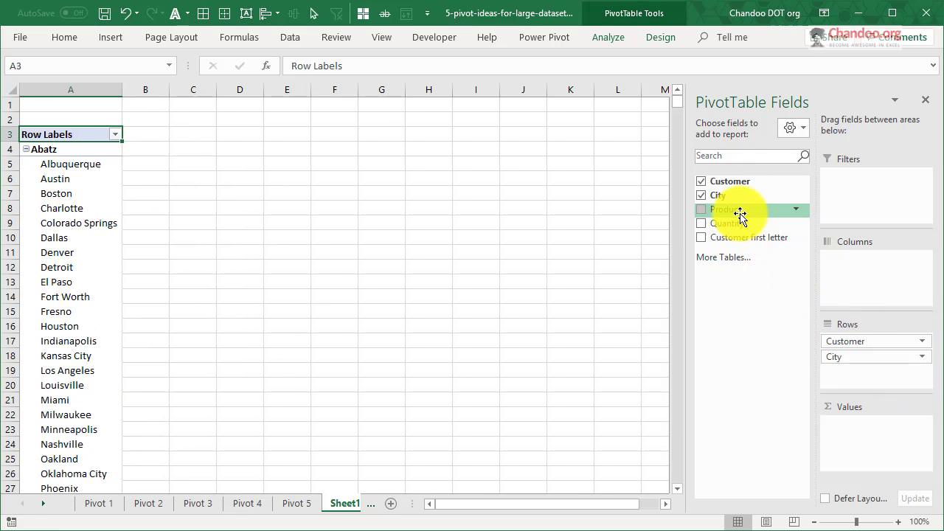
pyautogui.moveTo(742, 213); pyautogui.dragTo(868, 373)
pyautogui.moveTo(748, 229); pyautogui.dragTo(865, 435)
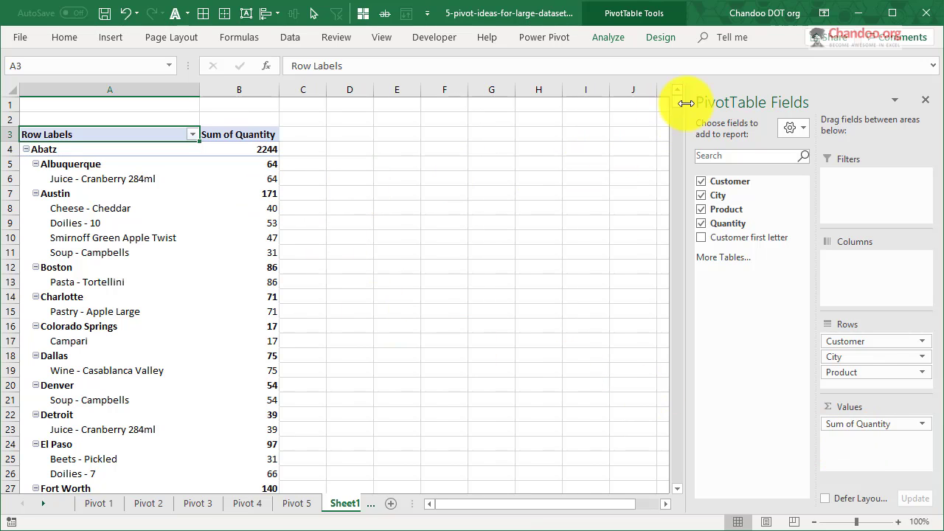
pyautogui.moveTo(679, 104); pyautogui.dragTo(663, 86)
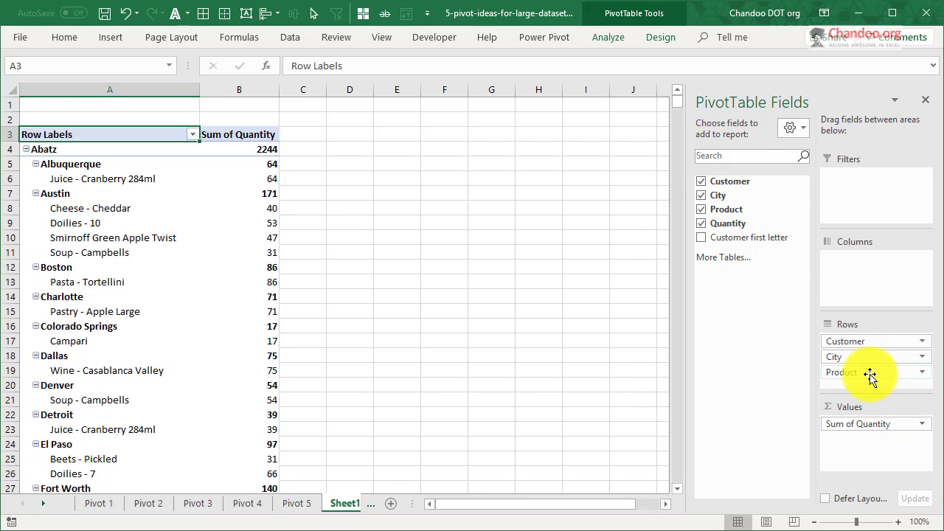
pyautogui.moveTo(868, 373); pyautogui.dragTo(891, 259)
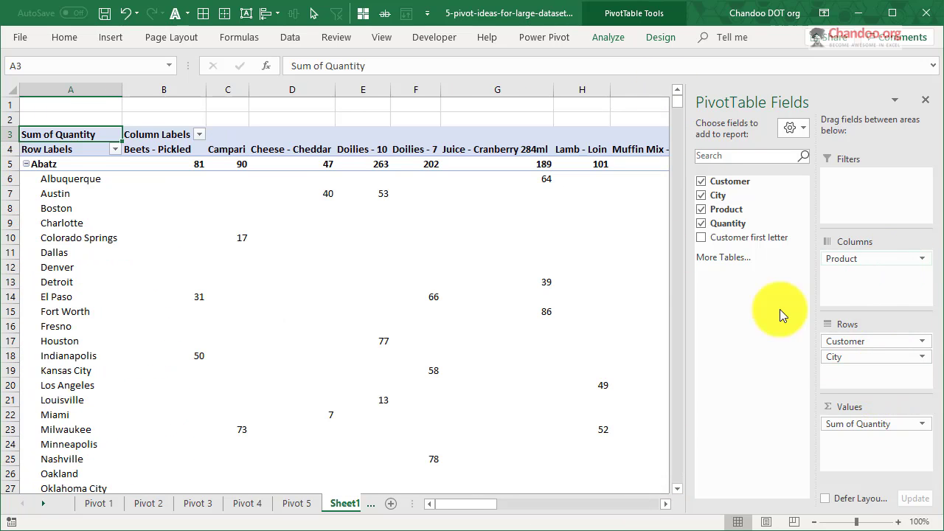
# Examine the size and sparseness of the customer, city and product pivot at reduced zoom, and restore 100% zoom
pyautogui.moveTo(678, 105)
pyautogui.mouseDown()
pyautogui.moveTo(655, 500)
pyautogui.moveTo(685, 112)
pyautogui.mouseUp()
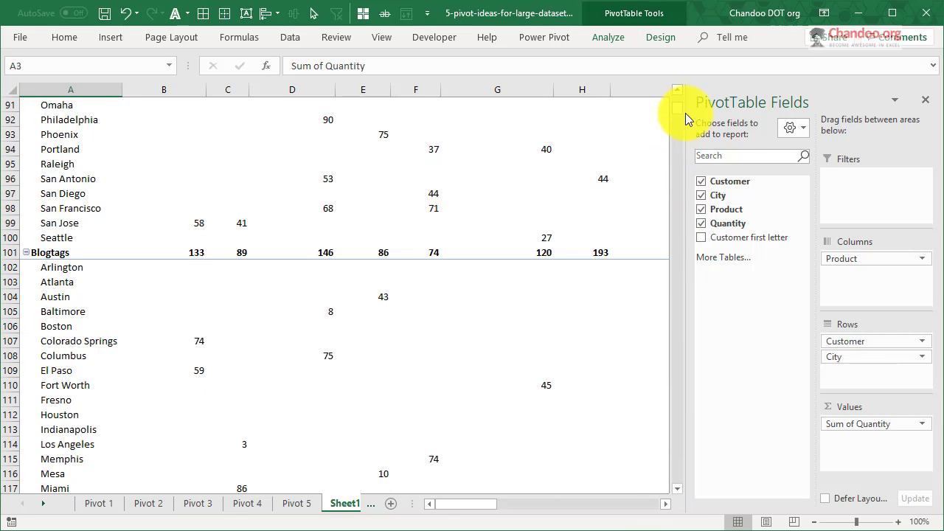
pyautogui.click(833, 522)
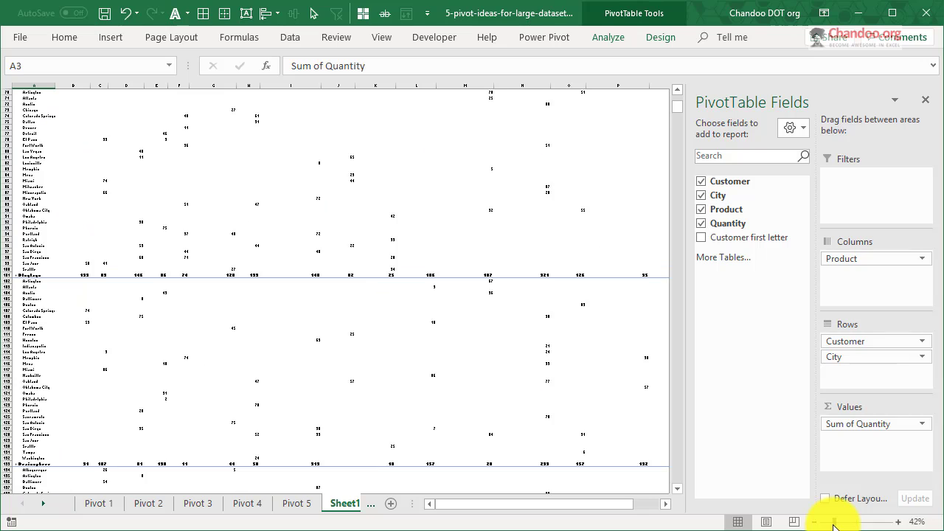
pyautogui.click(830, 522)
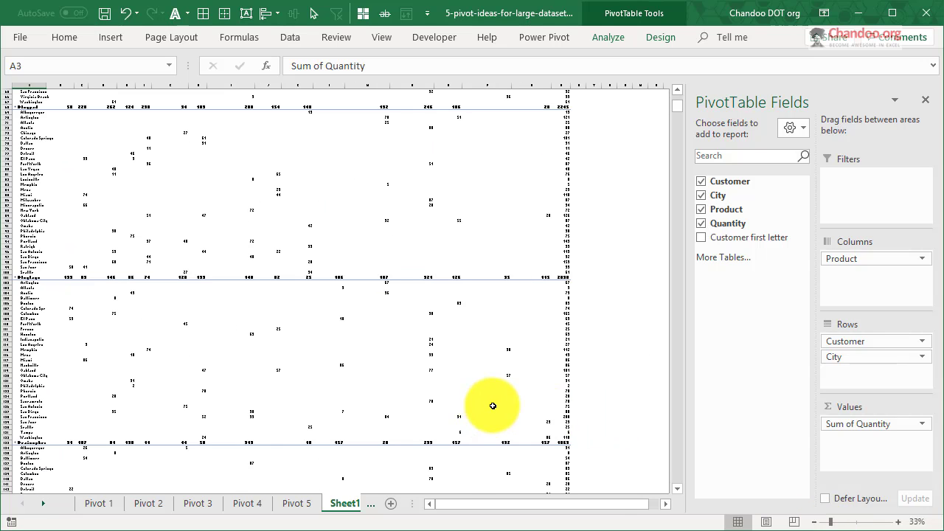
pyautogui.scroll(5, 492, 406)
pyautogui.scroll(13, 493, 406)
pyautogui.scroll(-11, 487, 398)
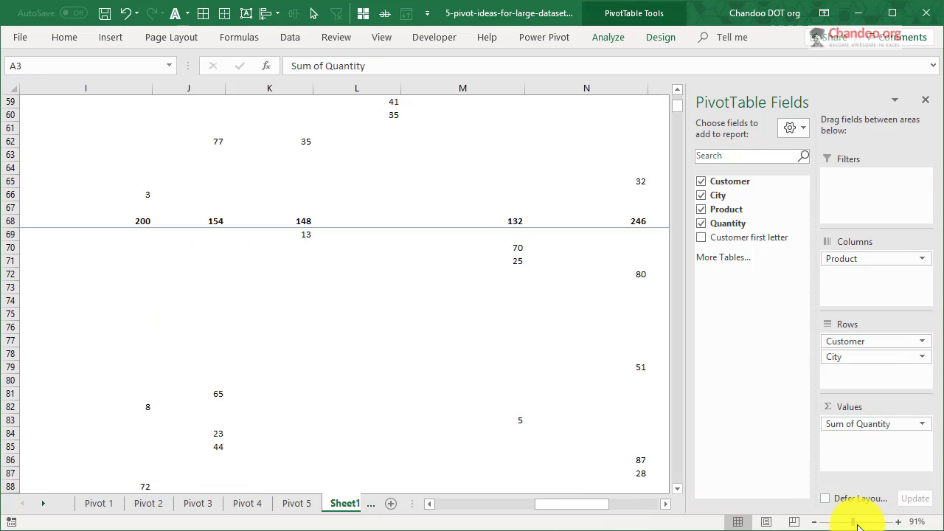
pyautogui.click(857, 522)
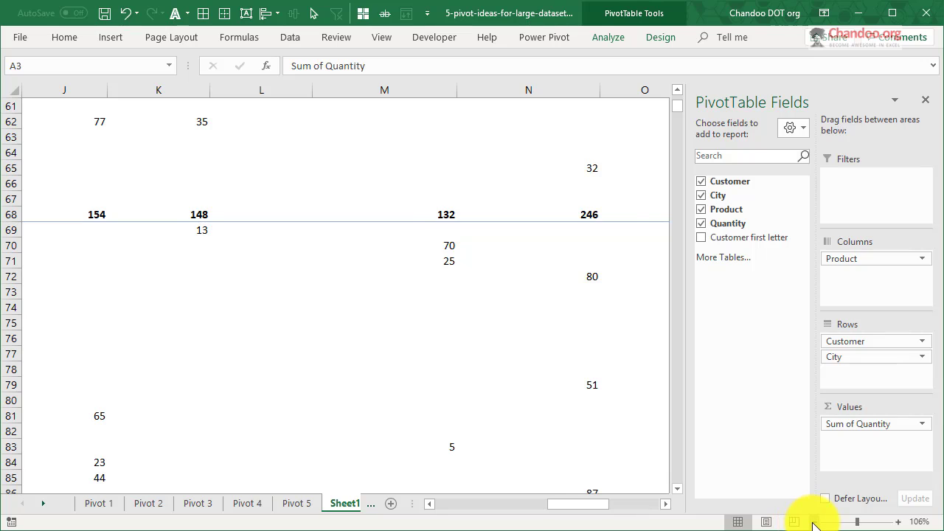
pyautogui.scroll(20, 588, 412)
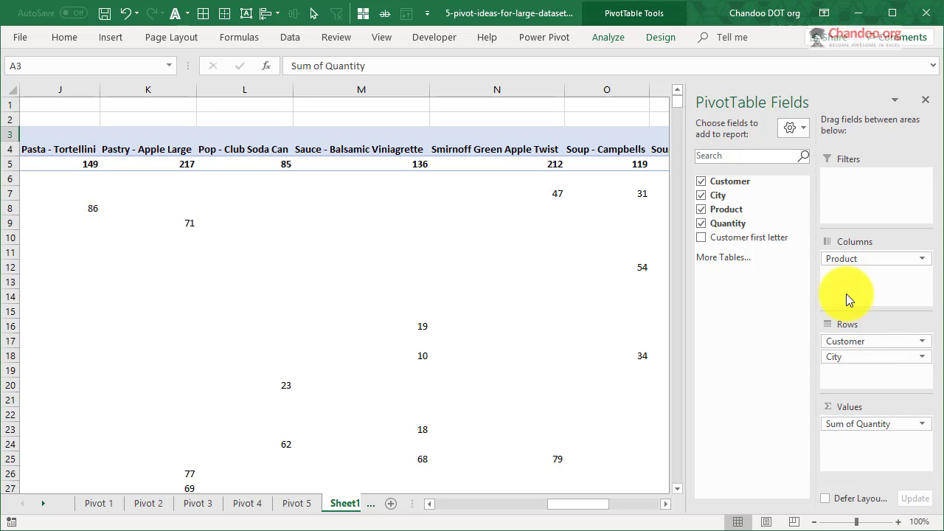
# Go back to the Data sheet and view the source table from its header row
pyautogui.click(346, 504)
pyautogui.click(351, 507)
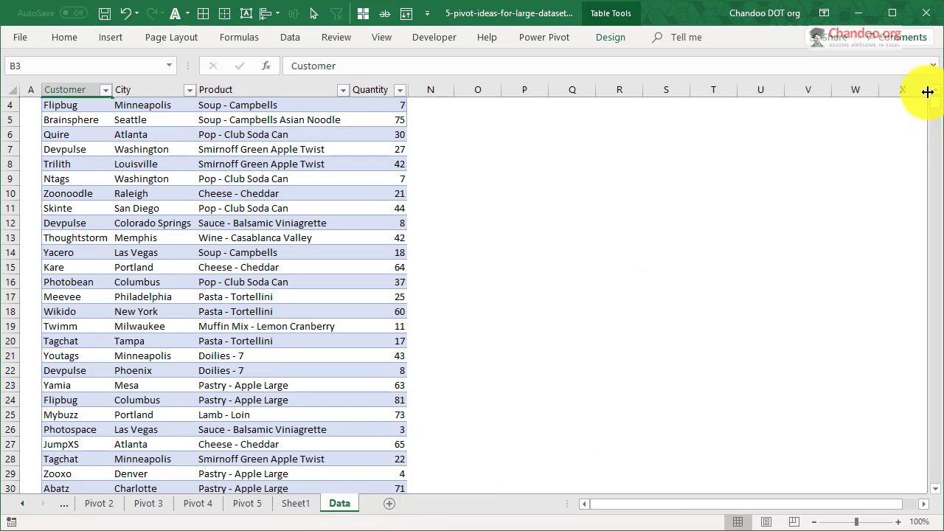
pyautogui.scroll(1, 937, 106)
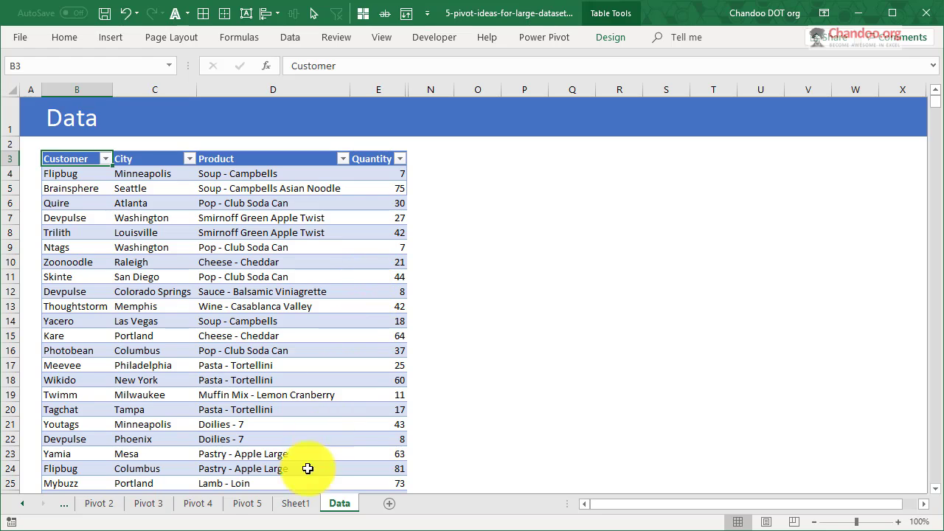
# Open the Pivot 1 sheet, hide the PivotTable field list and set the sheet zoom to 80%
pyautogui.click(34, 505)
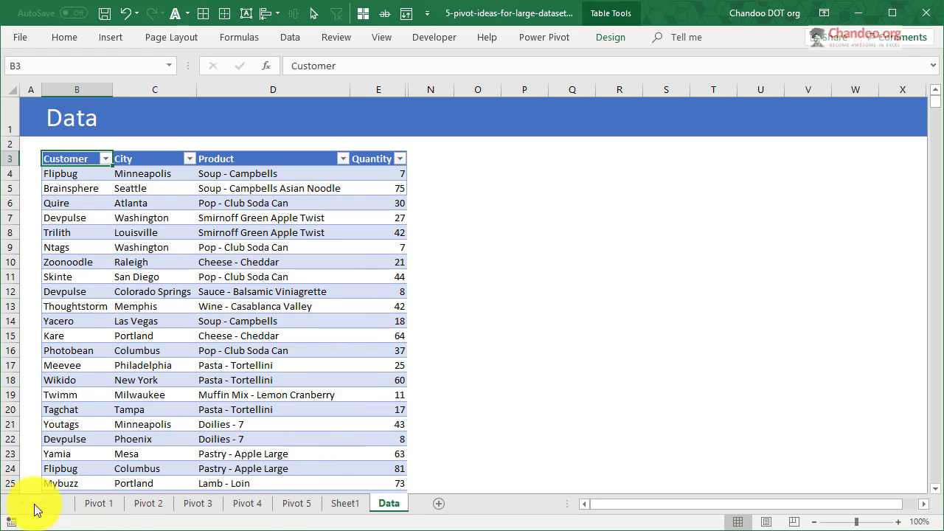
pyautogui.click(96, 505)
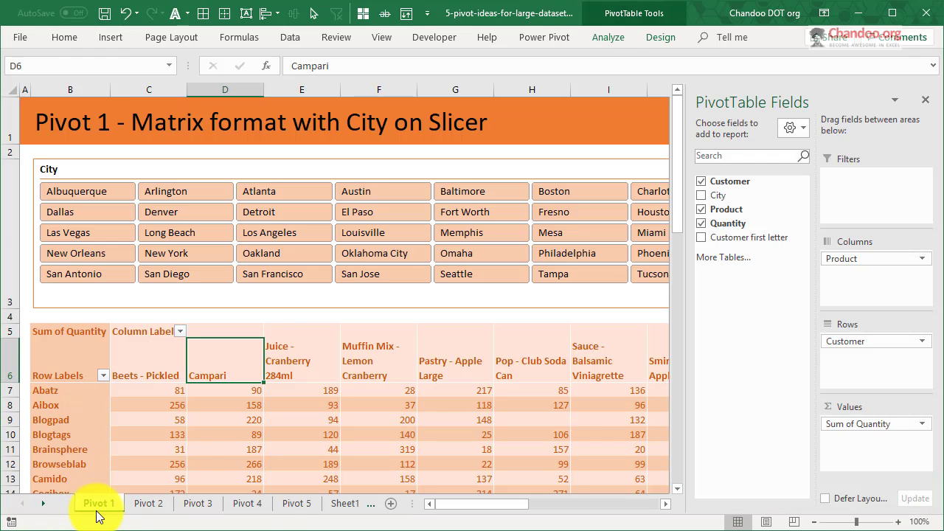
pyautogui.click(931, 98)
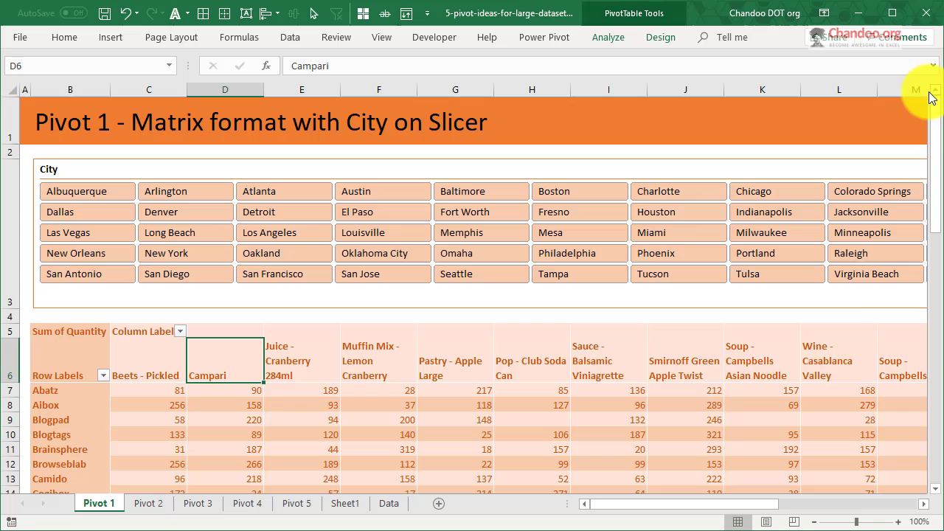
pyautogui.click(815, 522)
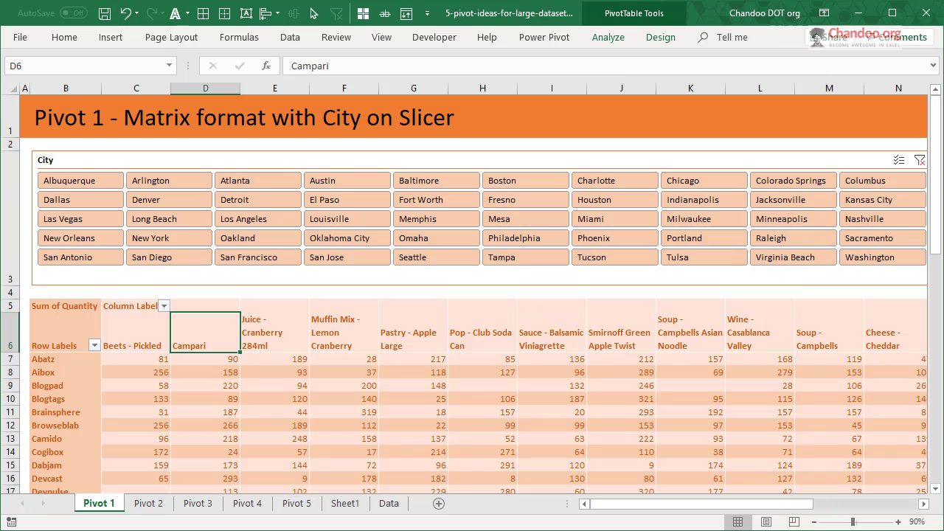
pyautogui.click(814, 523)
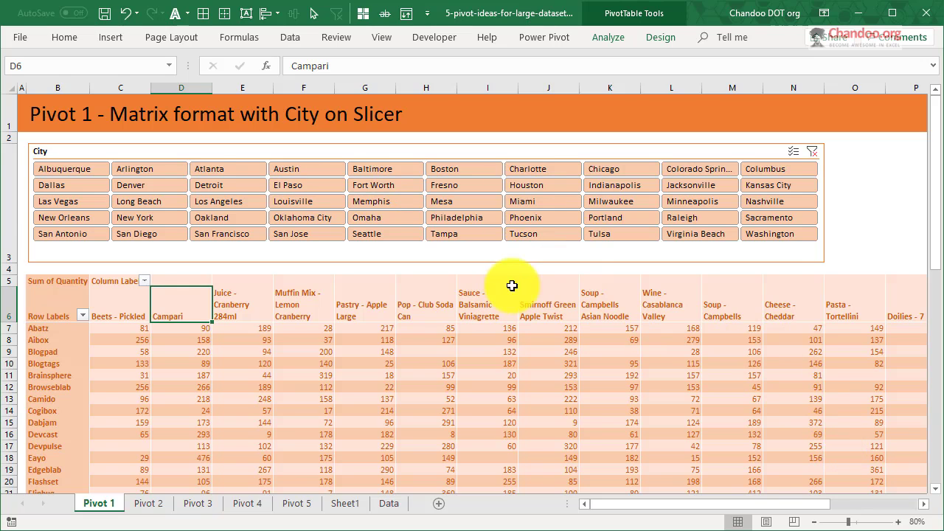
# Examine the Pivot 1 matrix across all its customer rows and product columns
pyautogui.scroll(-3, 632, 332)
pyautogui.scroll(3, 632, 332)
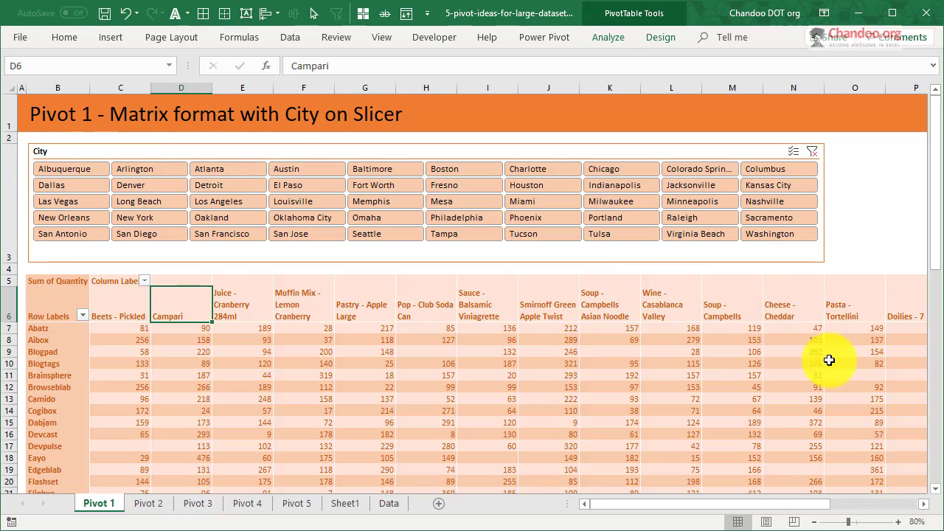
pyautogui.scroll(-19, 362, 325)
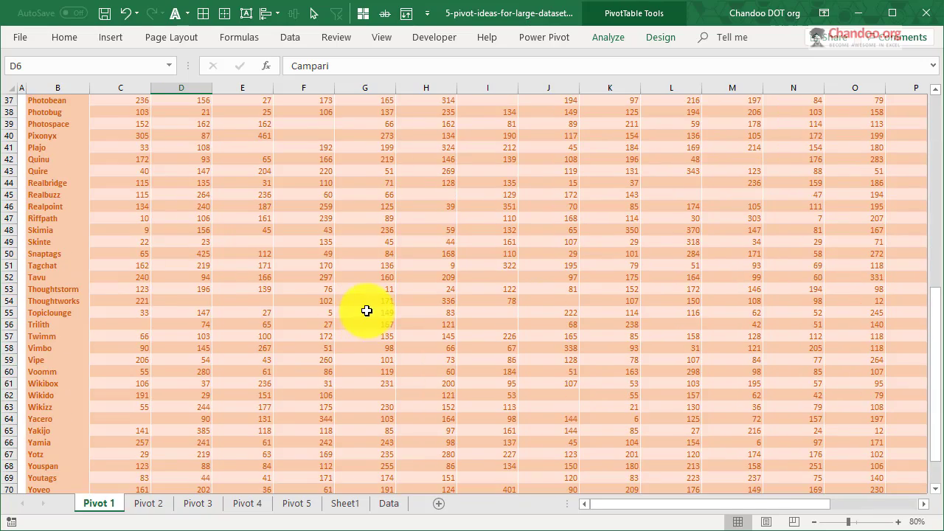
pyautogui.scroll(19, 370, 292)
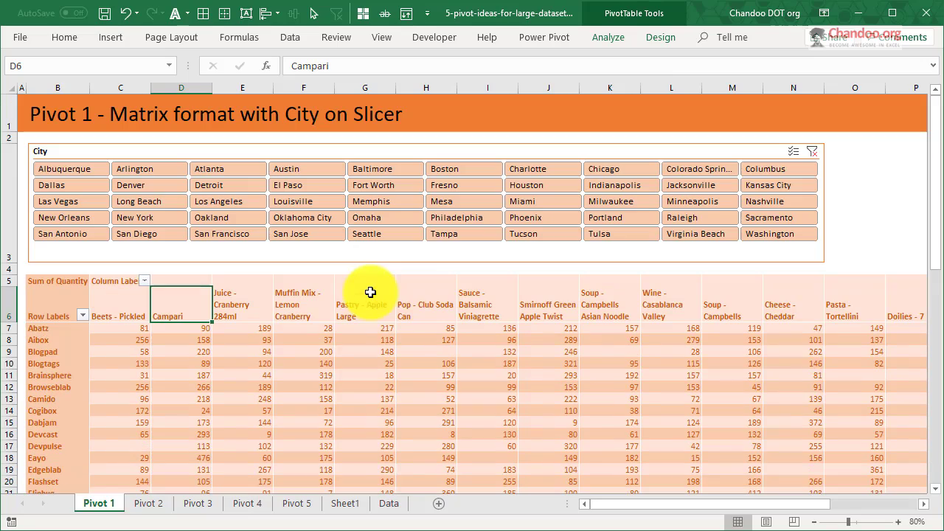
pyautogui.moveTo(776, 505); pyautogui.dragTo(681, 500)
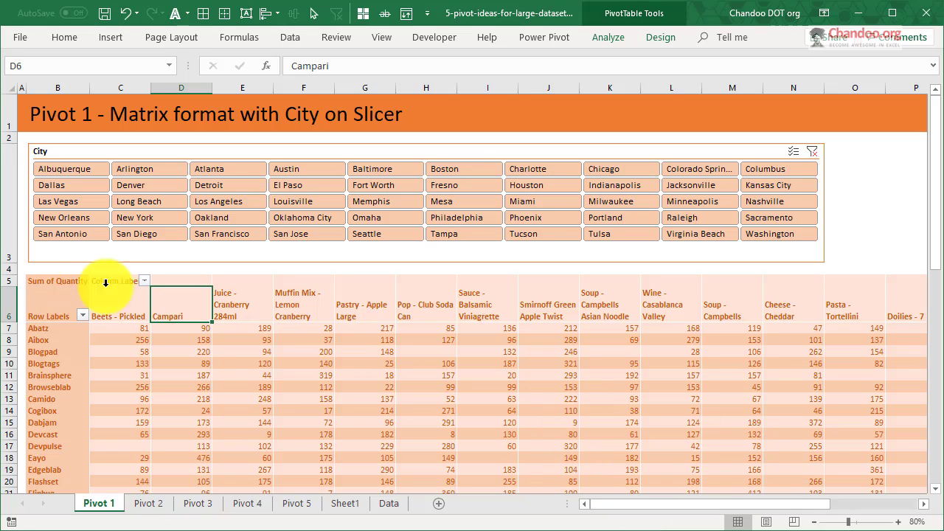
# Browse the PivotTable styles available for the Pivot 1 matrix without applying a different one
pyautogui.click(540, 339)
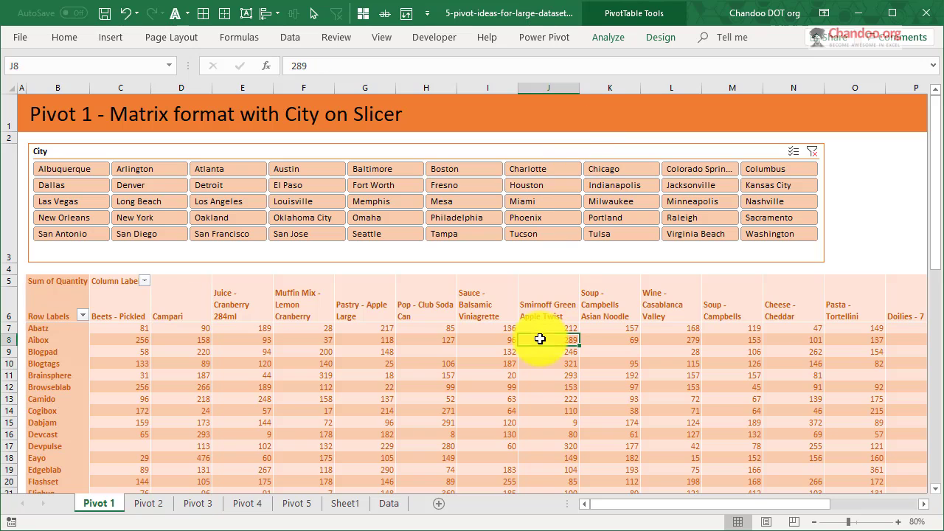
pyautogui.click(647, 31)
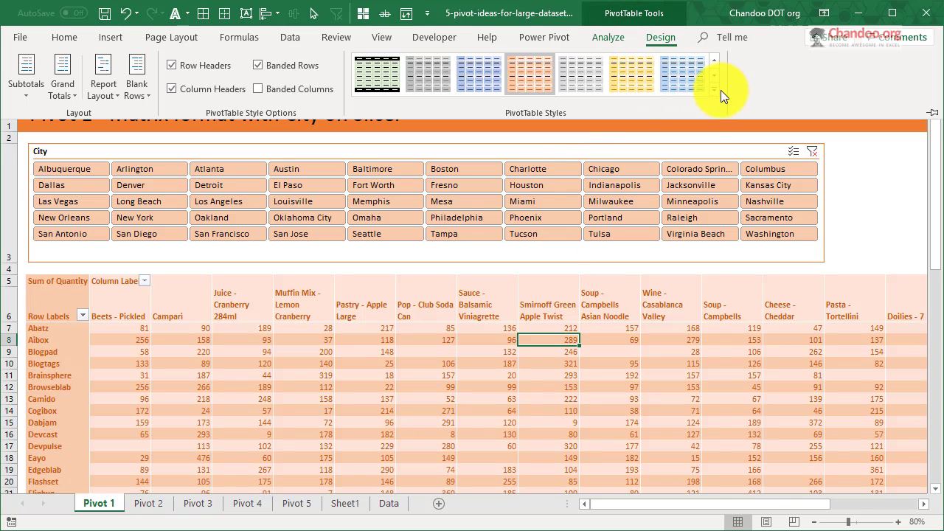
pyautogui.click(719, 90)
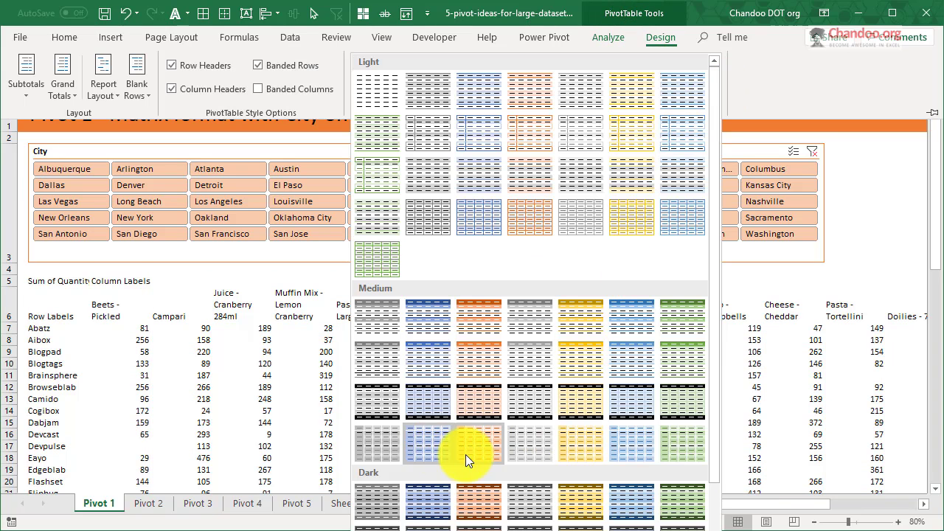
pyautogui.click(902, 152)
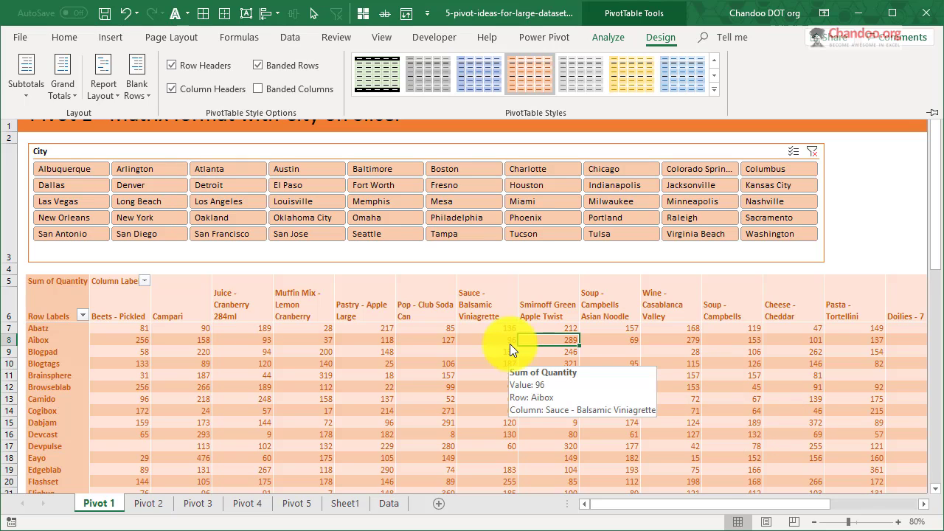
# Review how the banded row style reads down the customer list in Pivot 1
pyautogui.scroll(-4, 664, 450)
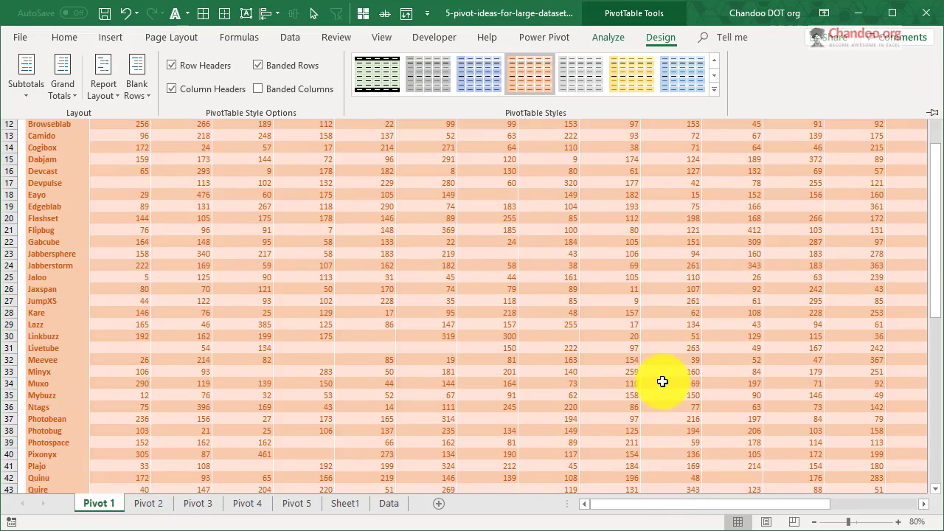
pyautogui.scroll(-5, 656, 382)
pyautogui.scroll(9, 526, 309)
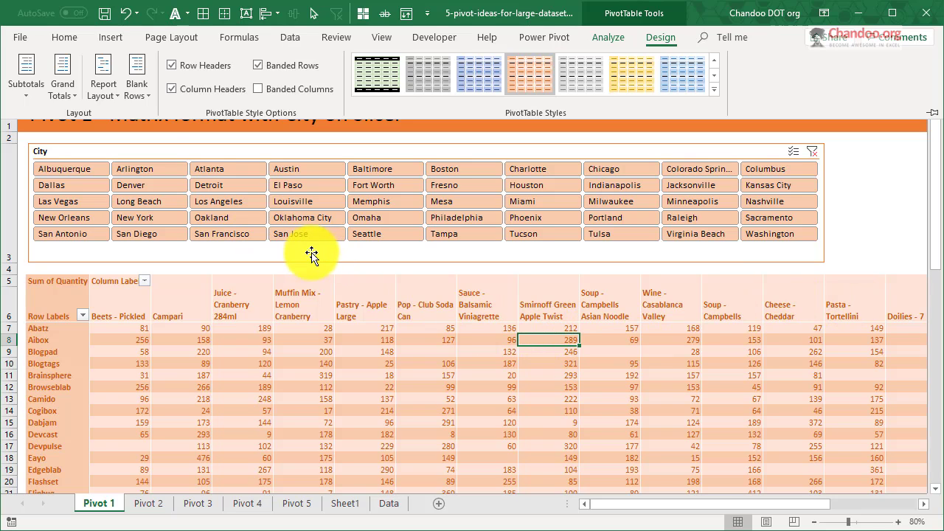
# Filter the Pivot 1 matrix by the cities Dallas and New York, one at a time, and check the matching customer rows
pyautogui.click(80, 185)
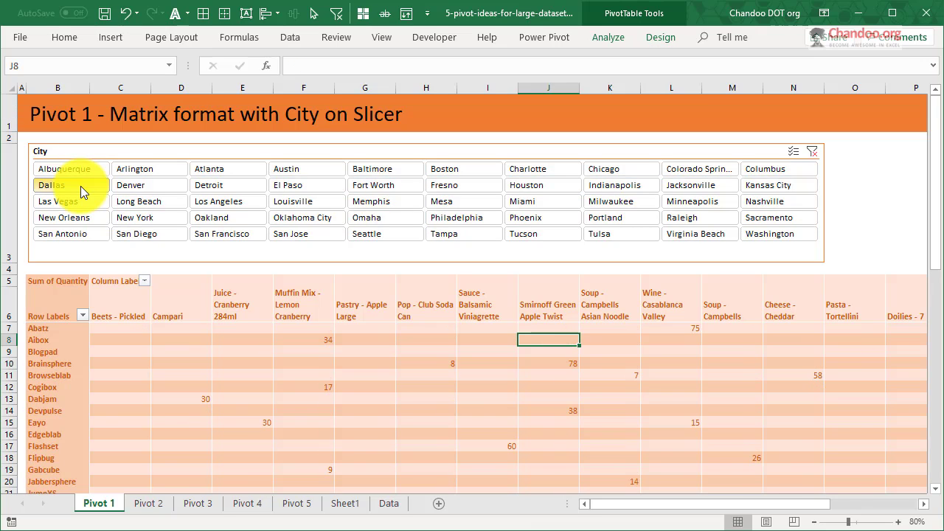
pyautogui.click(147, 217)
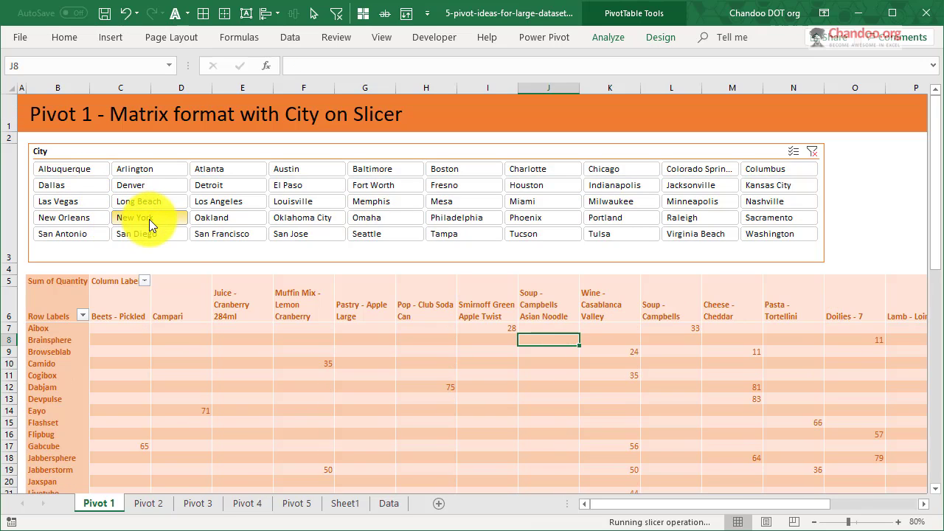
pyautogui.scroll(-4, 385, 326)
pyautogui.scroll(2, 388, 323)
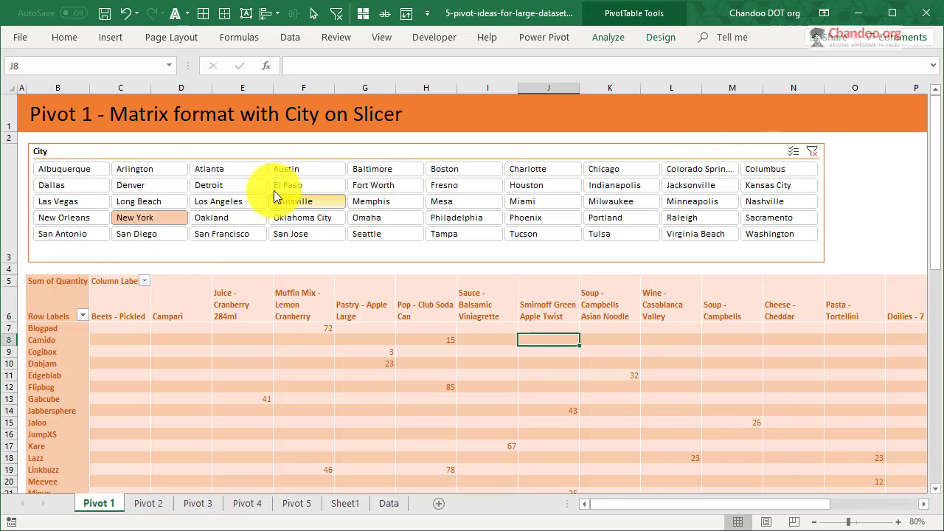
# Filter the matrix to the slicer range from Austin through Oklahoma City, and to Austin and San Jose individually
pyautogui.moveTo(284, 171); pyautogui.dragTo(284, 220)
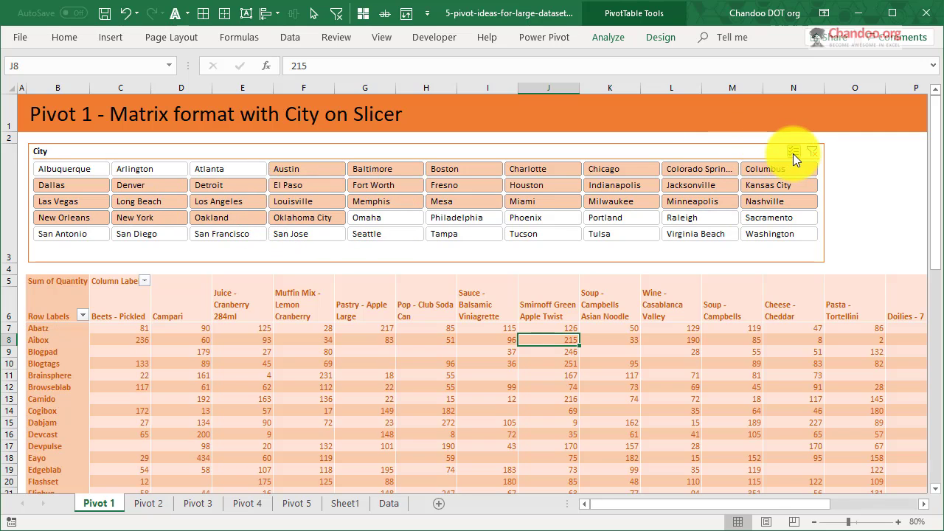
pyautogui.click(292, 169)
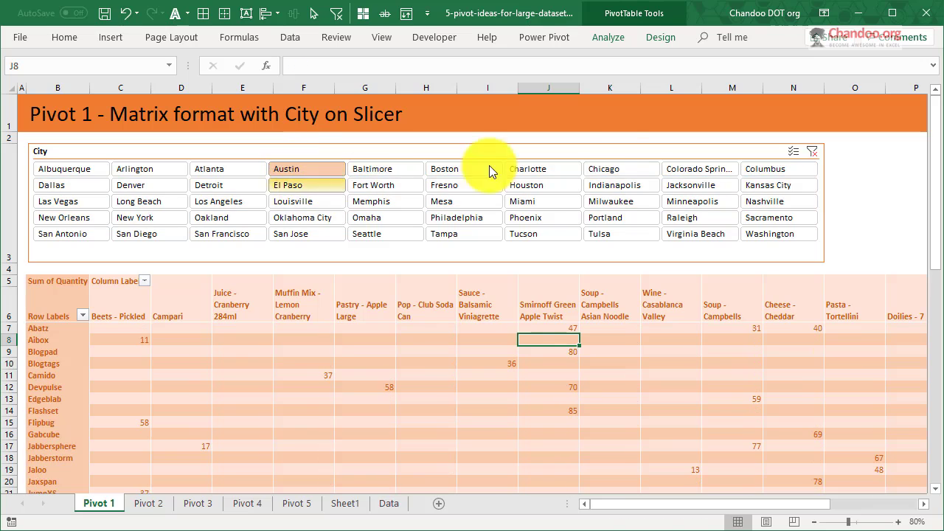
pyautogui.click(323, 232)
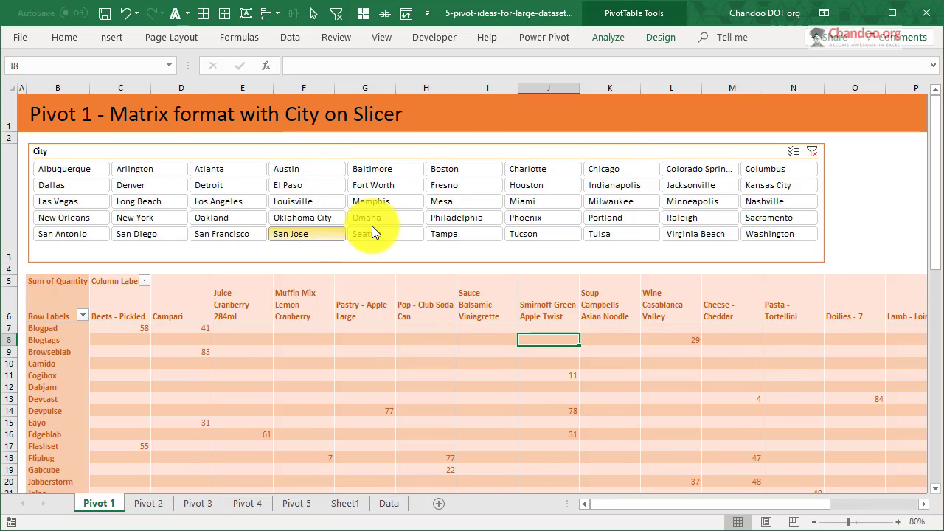
# Filter the matrix to Austin, Boston, San Diego, Long Beach and New York together, and clear the City filter after reviewing the rows
pyautogui.click(277, 168)
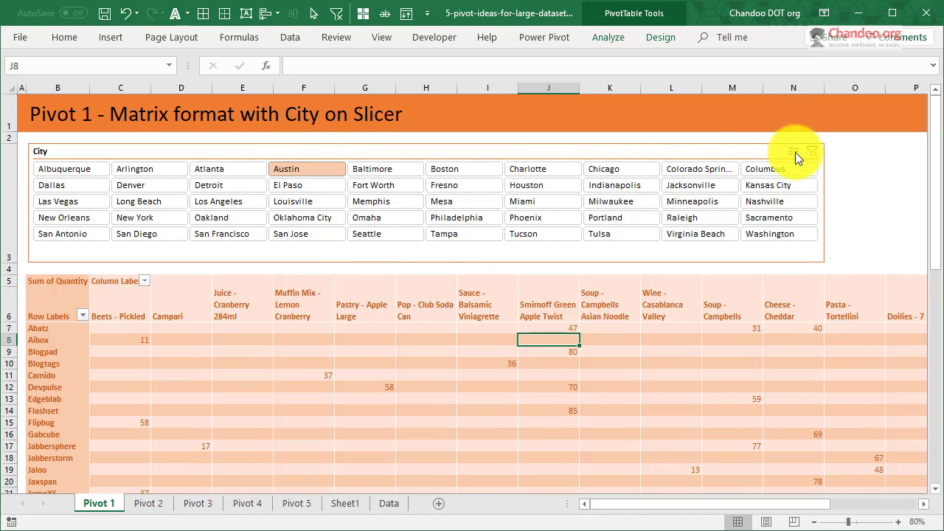
pyautogui.keyDown('ctrl'); pyautogui.click(457, 171); pyautogui.keyUp('ctrl')
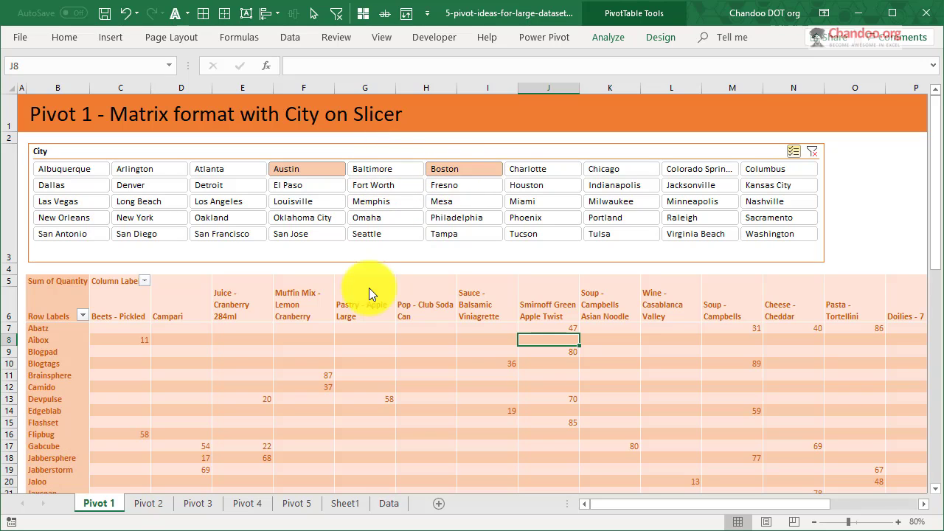
pyautogui.keyDown('ctrl'); pyautogui.click(143, 234); pyautogui.keyUp('ctrl')
pyautogui.keyDown('ctrl'); pyautogui.click(155, 201); pyautogui.keyUp('ctrl')
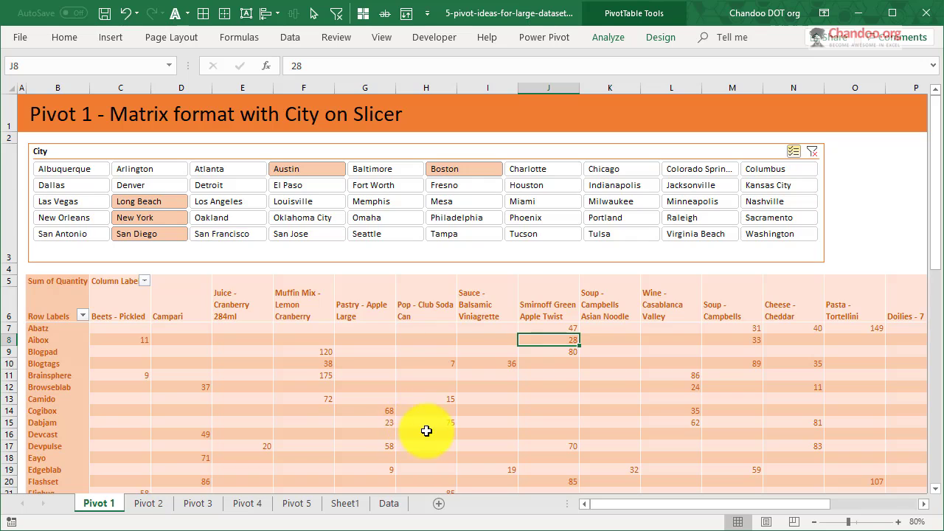
pyautogui.scroll(-4, 426, 429)
pyautogui.scroll(4, 425, 429)
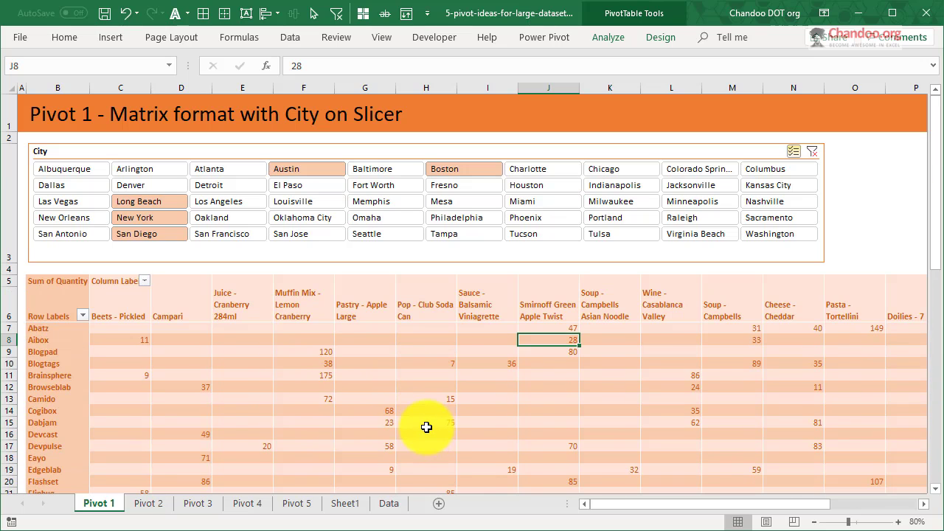
pyautogui.click(812, 151)
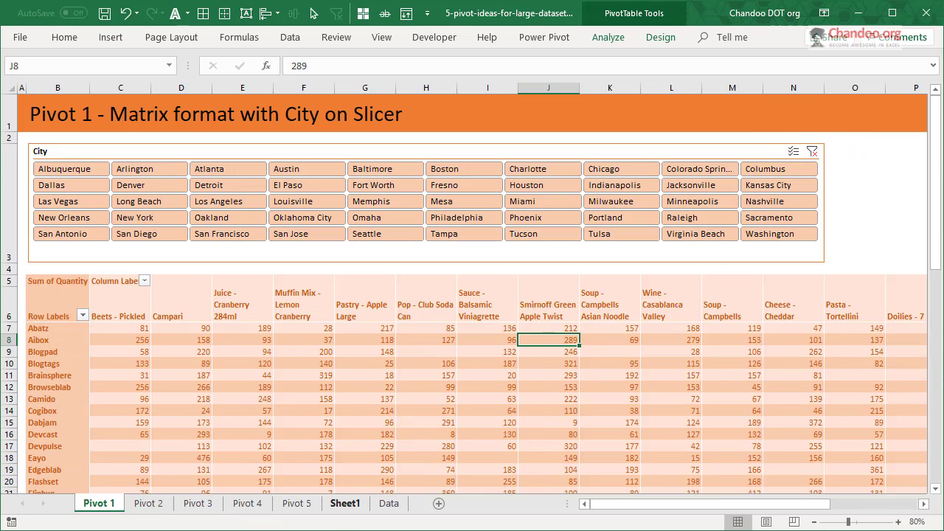
# Open the Pivot 2 sheet and inspect the Customer field's Top 10 value filter settings without changing them
pyautogui.click(146, 503)
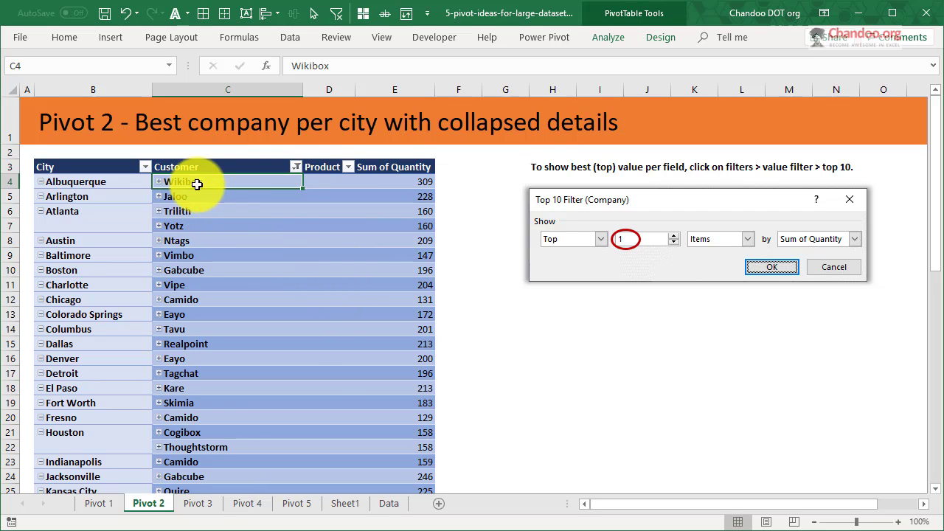
pyautogui.click(295, 166)
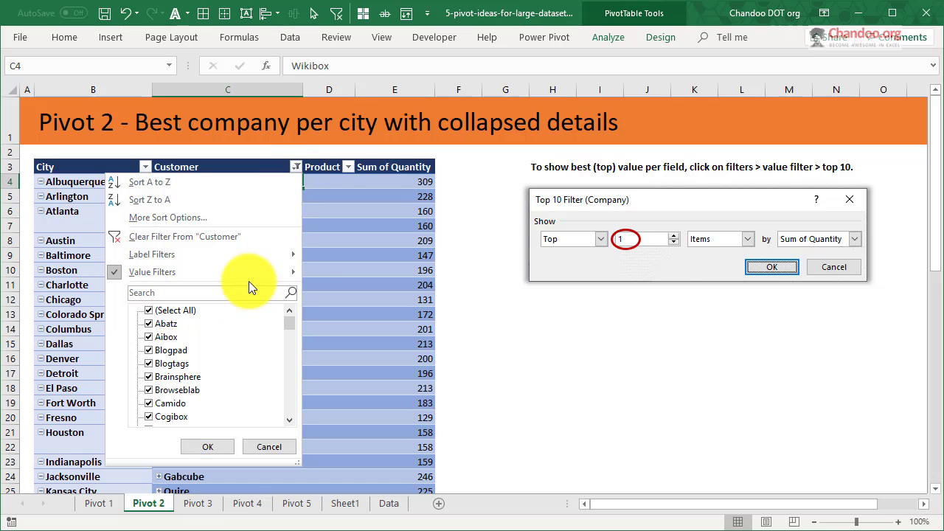
pyautogui.moveTo(254, 274)
pyautogui.click(352, 440)
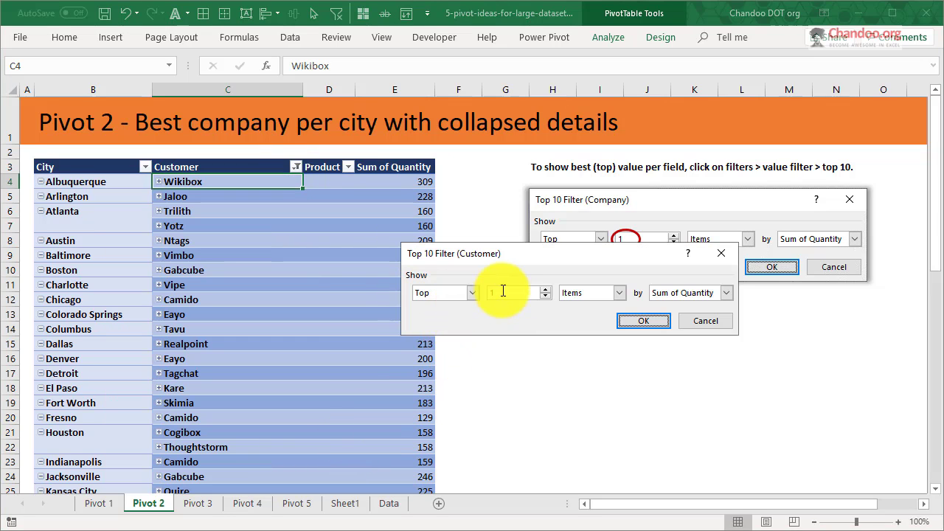
pyautogui.click(718, 327)
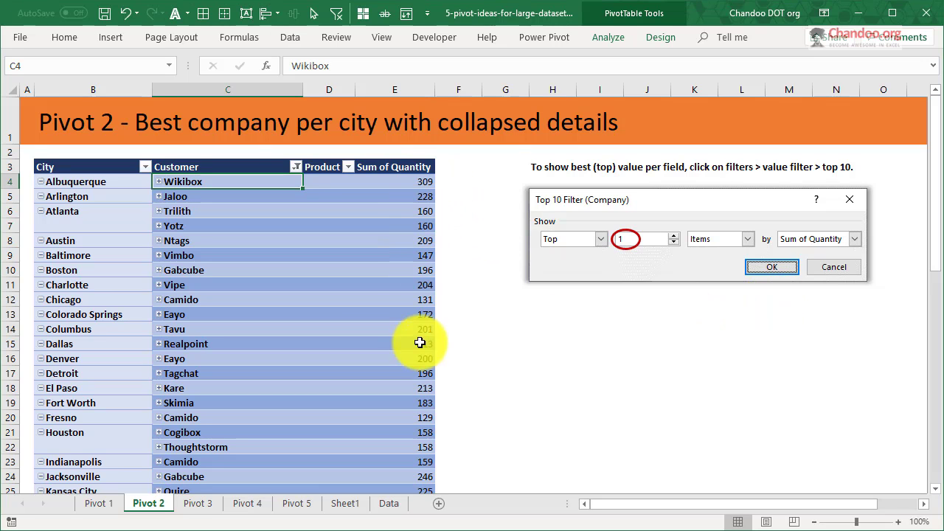
# Review the best customer listed per city, and expand and collapse Wikibox's product details under Albuquerque
pyautogui.scroll(-7, 349, 405)
pyautogui.scroll(7, 349, 405)
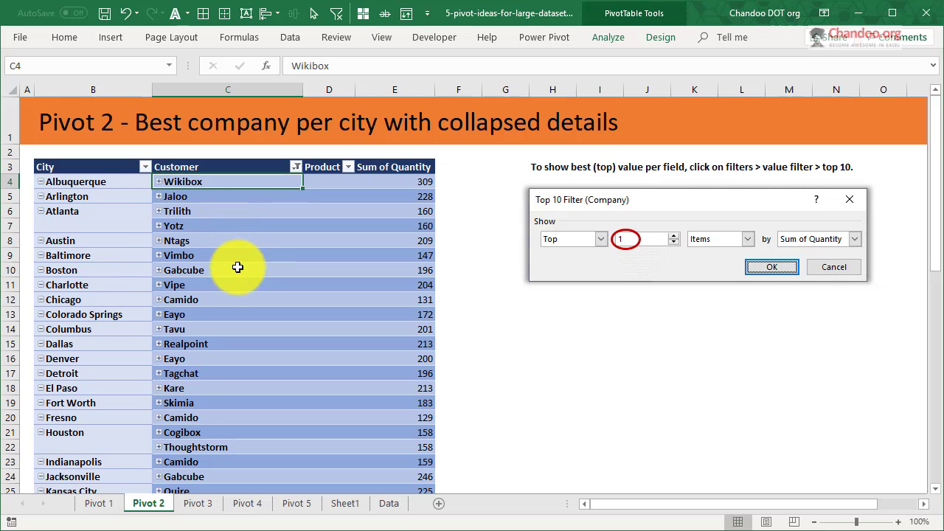
pyautogui.scroll(-5, 238, 267)
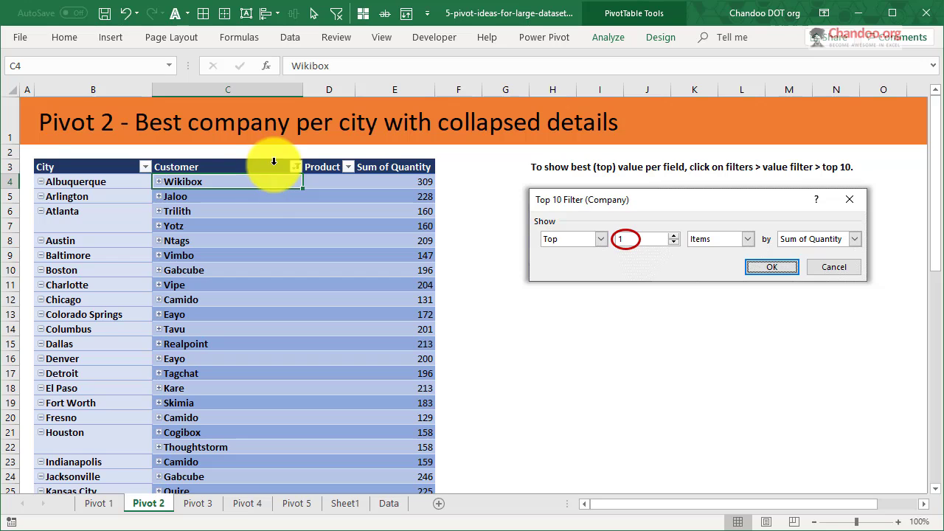
pyautogui.click(158, 181)
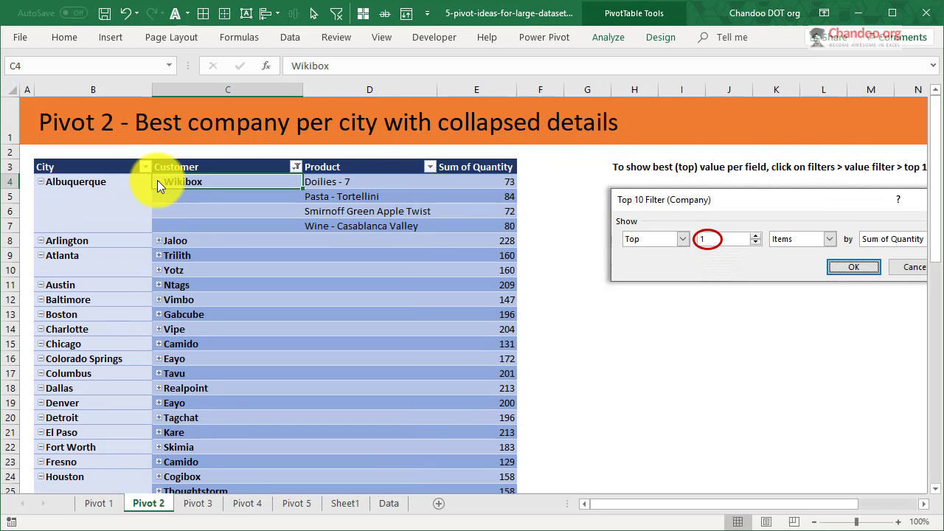
pyautogui.click(158, 182)
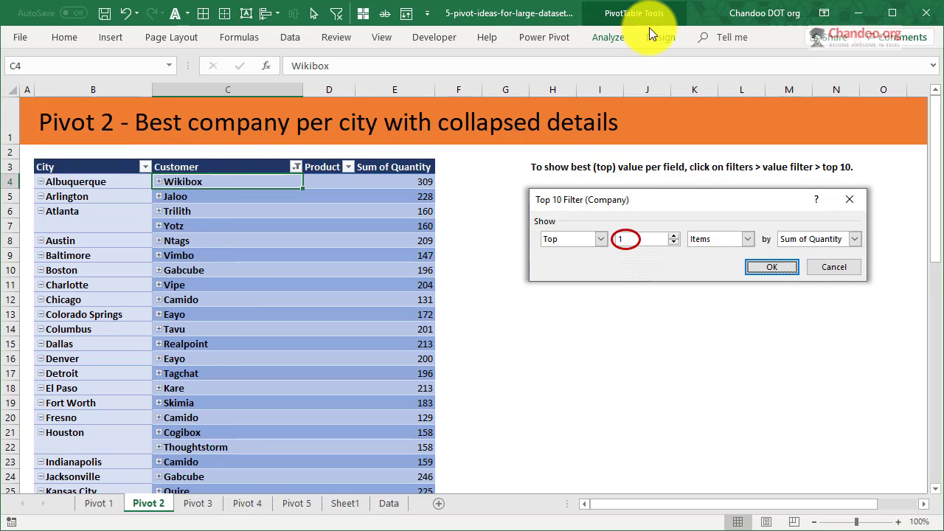
# Expand the entire Customer field in Pivot 2 to review the product rows, and collapse it back to customer level
pyautogui.click(649, 32)
pyautogui.click(619, 34)
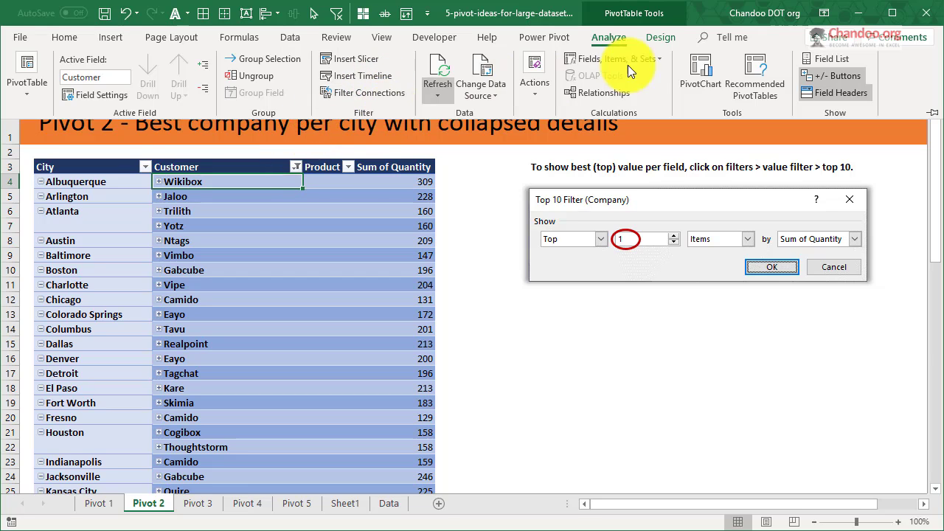
pyautogui.click(203, 64)
pyautogui.scroll(-8, 327, 302)
pyautogui.scroll(8, 343, 316)
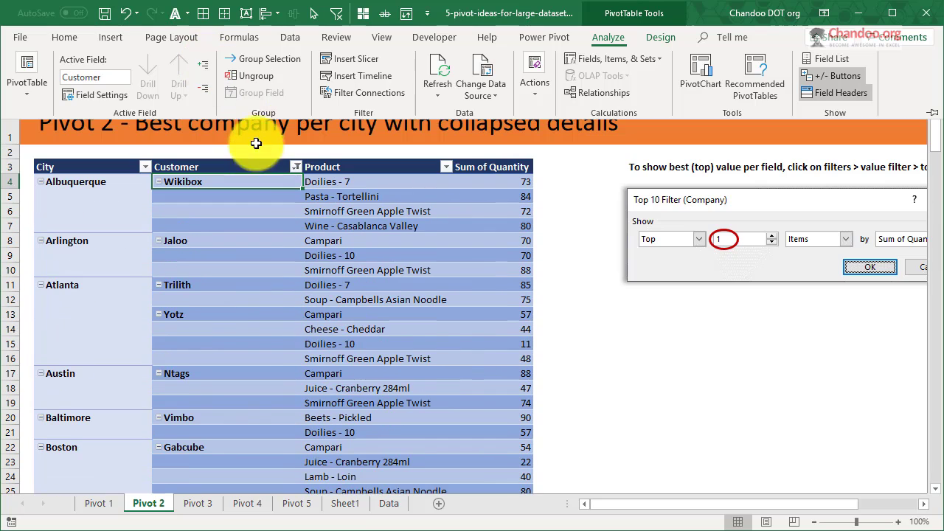
pyautogui.click(208, 92)
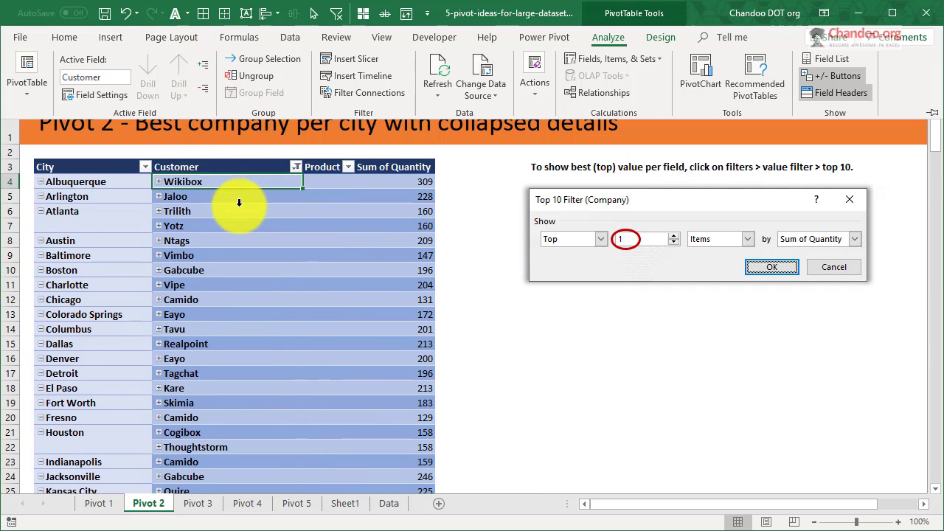
pyautogui.scroll(-5, 239, 203)
pyautogui.scroll(5, 240, 202)
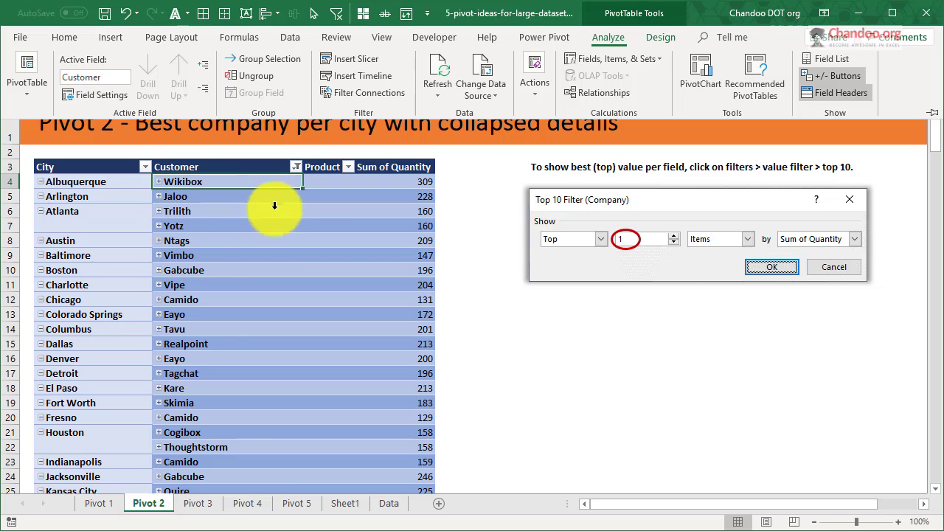
pyautogui.click(479, 300)
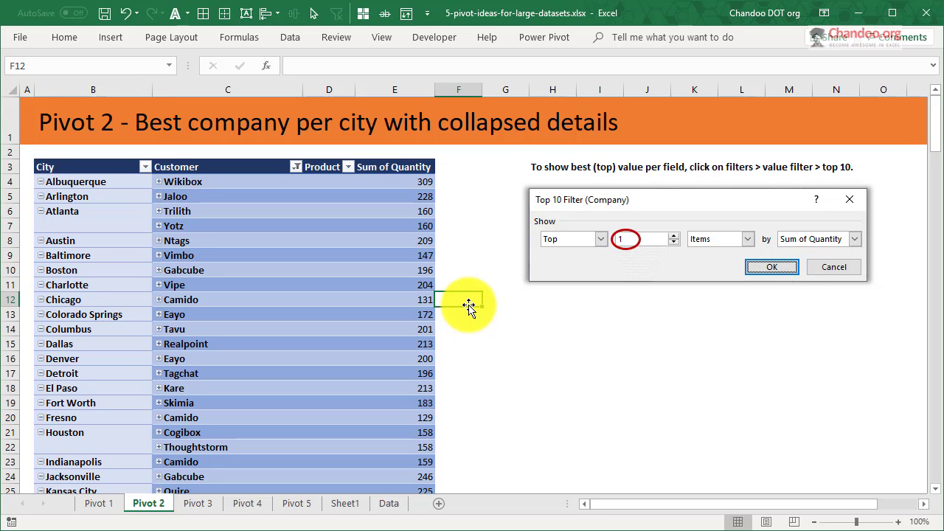
# Open the Pivot 3 sheet and review its separate quantity summaries by customer, product and city
pyautogui.click(192, 507)
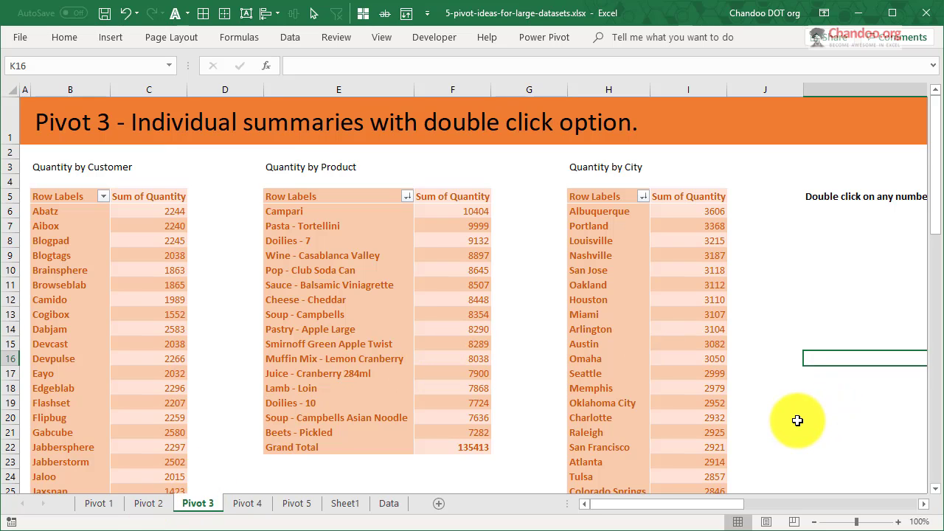
pyautogui.scroll(-3, 782, 362)
pyautogui.scroll(3, 778, 350)
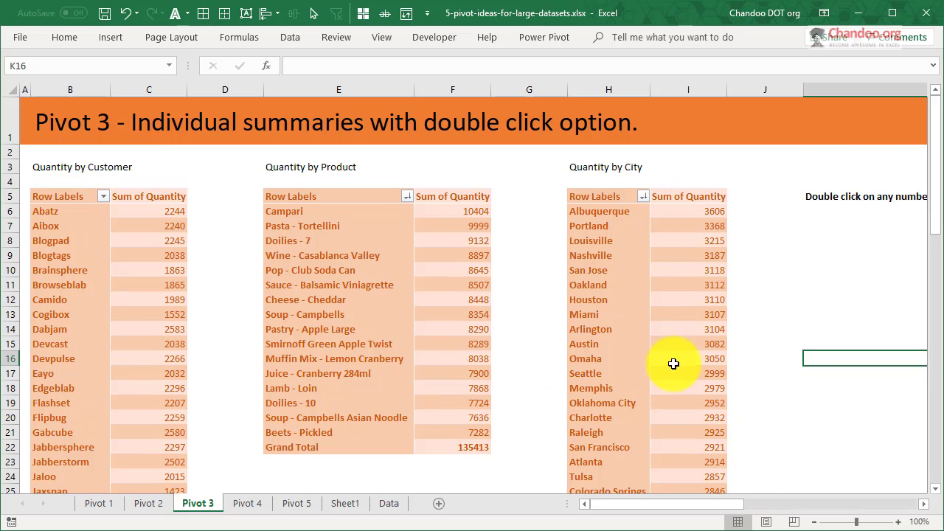
pyautogui.scroll(-4, 677, 332)
pyautogui.scroll(4, 683, 302)
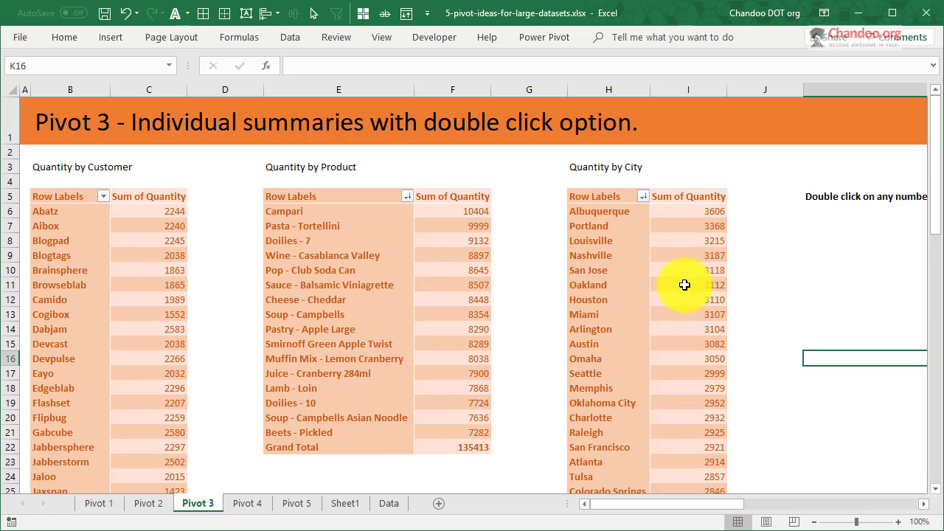
# Drill into Camido's quantity total in the customer summary and look through its source records on the new sheet
pyautogui.click(174, 301)
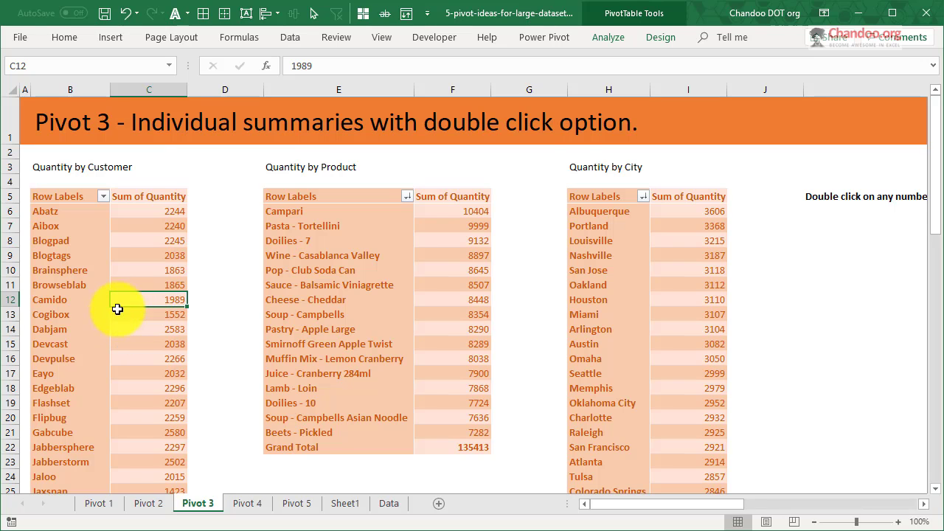
pyautogui.doubleClick(171, 299)
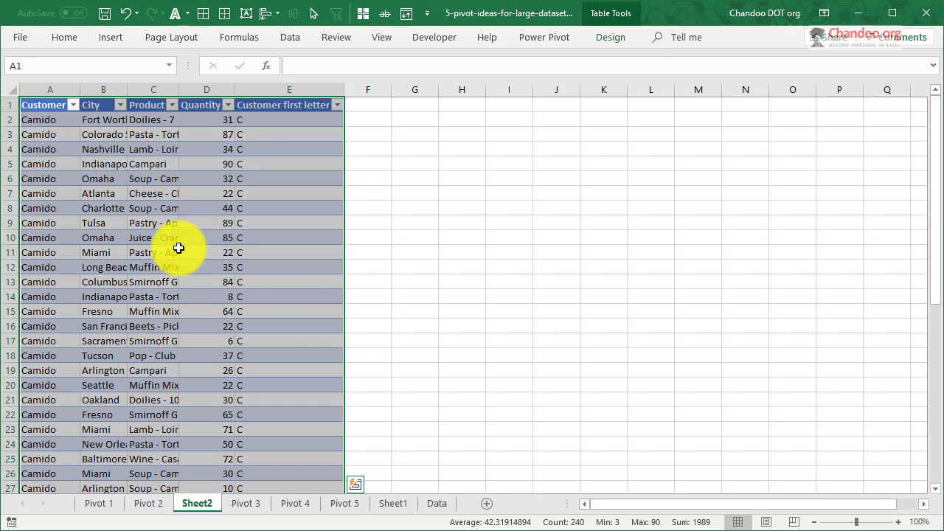
pyautogui.scroll(-4, 268, 300)
pyautogui.scroll(4, 237, 270)
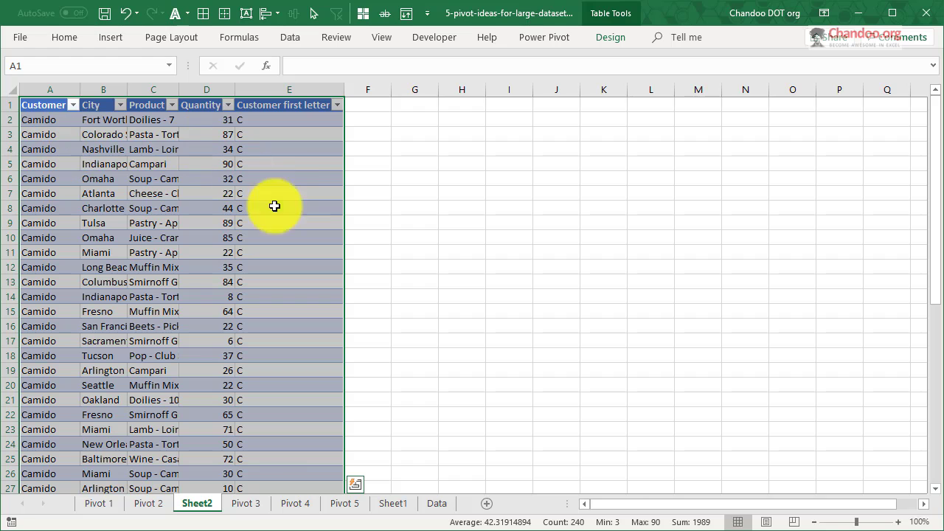
pyautogui.scroll(-8, 294, 171)
pyautogui.scroll(-5, 297, 174)
pyautogui.scroll(13, 292, 177)
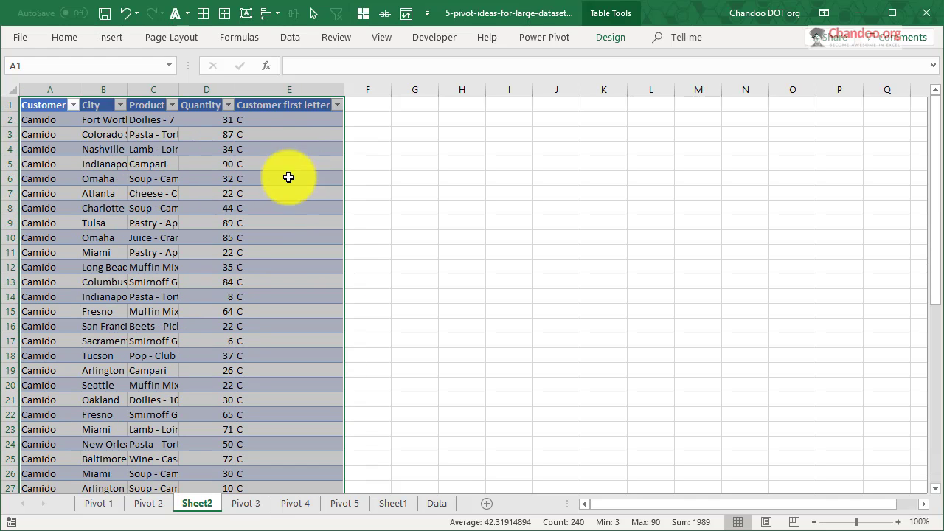
pyautogui.scroll(-1, 187, 362)
# Delete the Sheet2 drill-down sheet containing Camido's records and confirm the deletion
pyautogui.rightClick(207, 499)
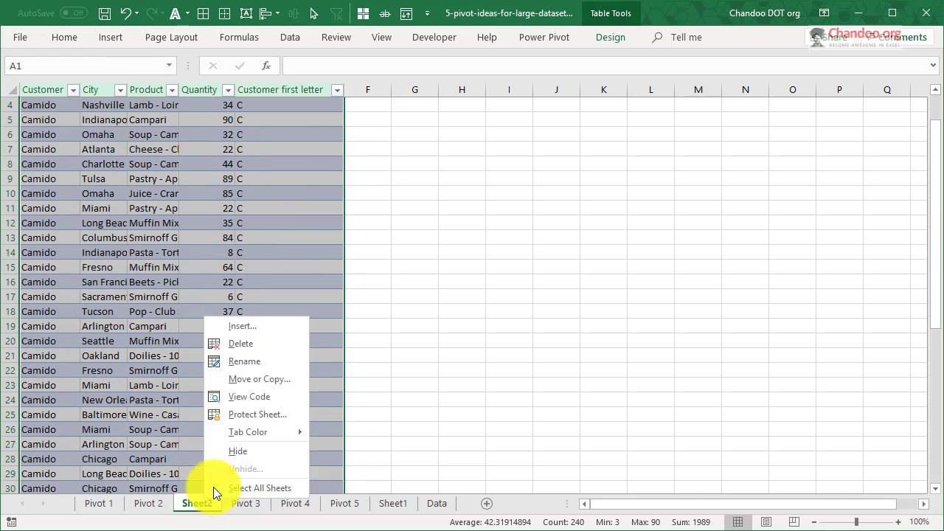
pyautogui.click(257, 343)
pyautogui.click(516, 327)
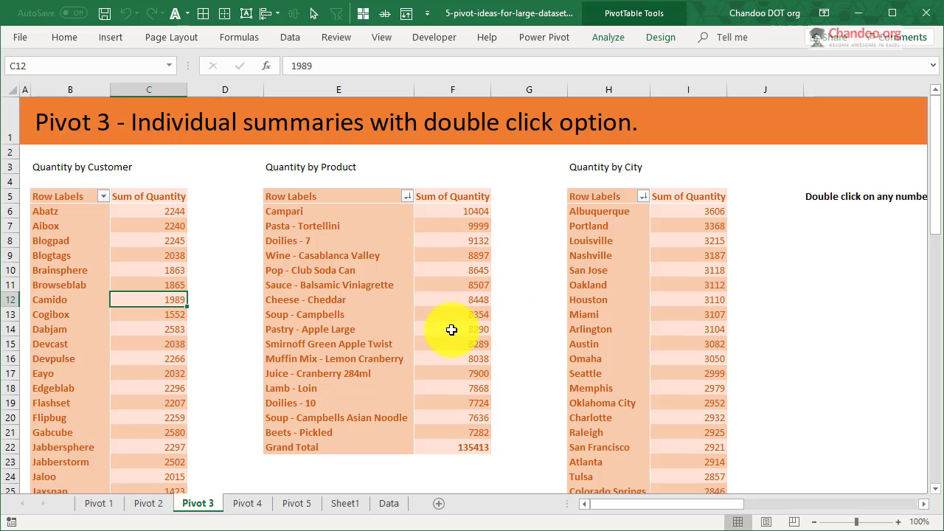
# Glance at the Pivot 4 sheet, return to Pivot 3 and select Campari in the product summary
pyautogui.click(247, 504)
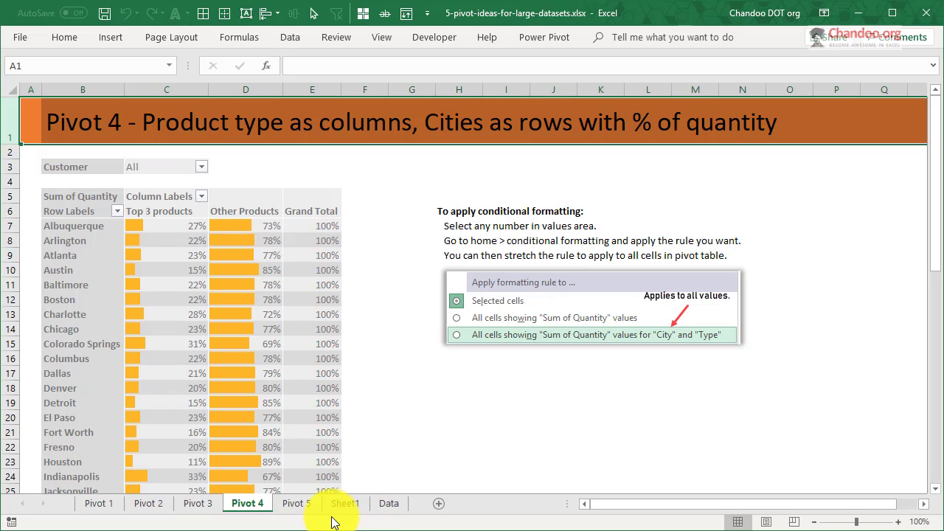
pyautogui.click(205, 505)
pyautogui.click(349, 211)
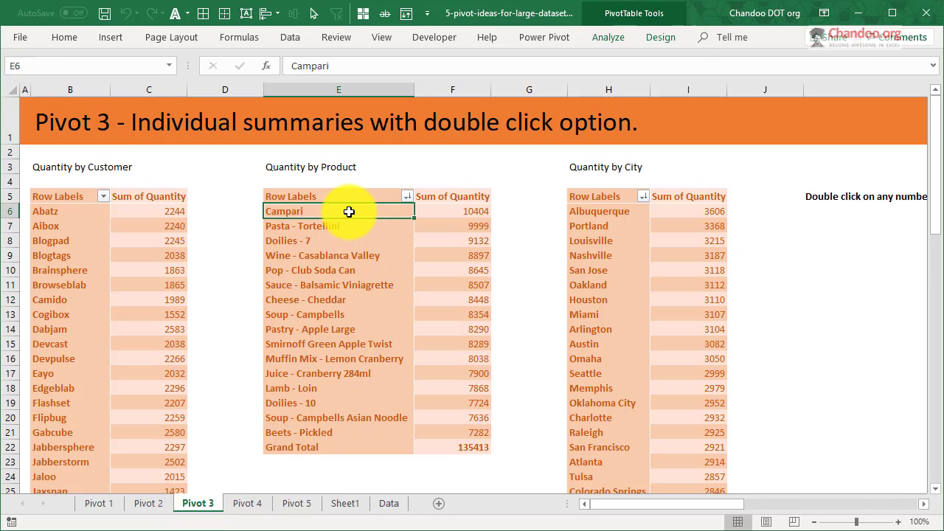
# Highlight the product names in the Quantity by Product summary, then those ranked below the first three
pyautogui.moveTo(348, 211); pyautogui.dragTo(344, 428)
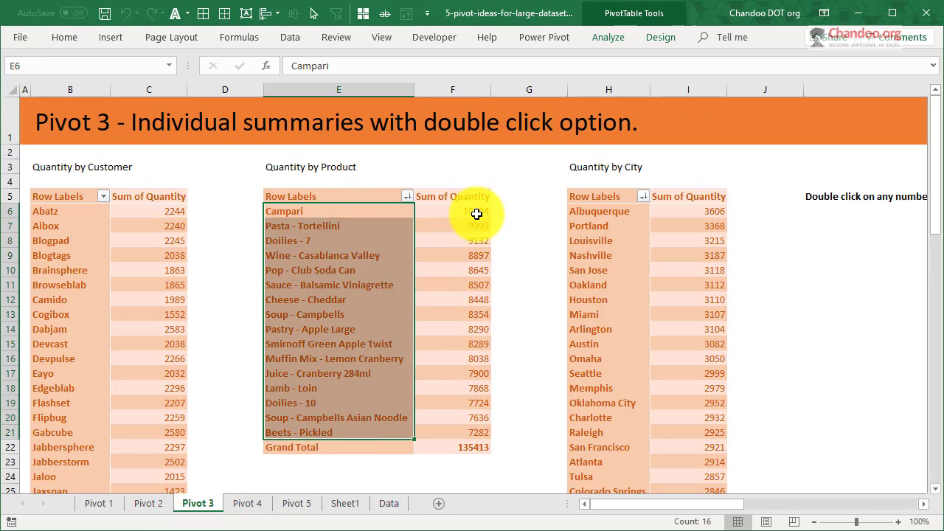
pyautogui.moveTo(322, 209); pyautogui.dragTo(359, 426)
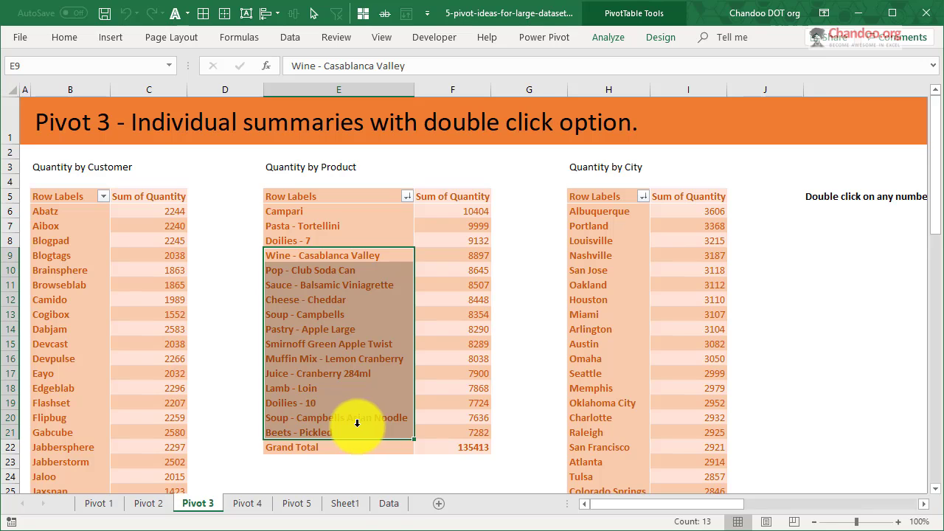
# Open the Data sheet and unhide the hidden columns following the Quantity column
pyautogui.click(387, 504)
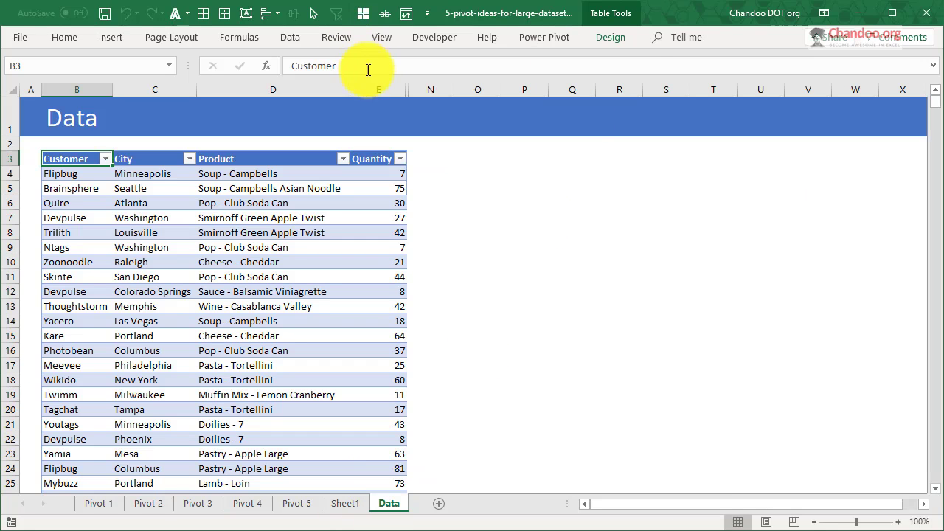
pyautogui.moveTo(378, 90); pyautogui.dragTo(423, 85)
pyautogui.rightClick(425, 85)
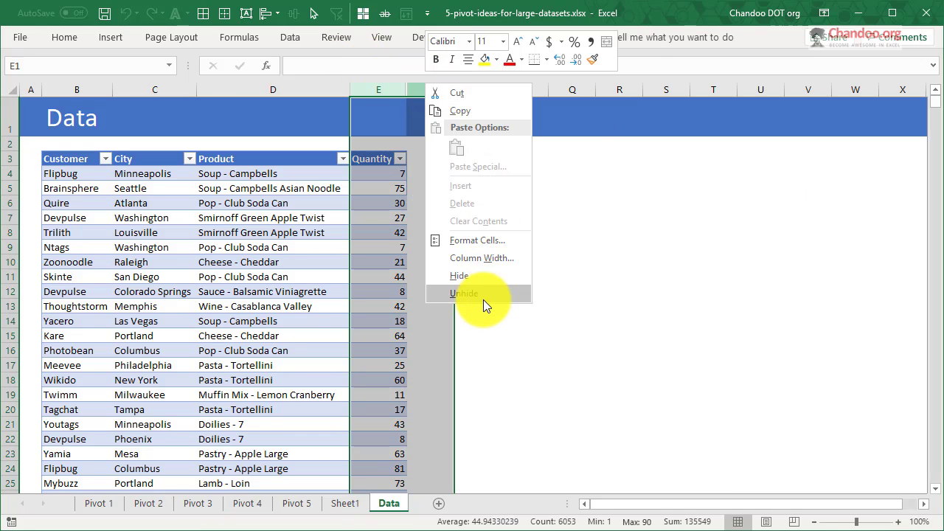
pyautogui.click(483, 295)
pyautogui.click(774, 247)
# Examine the product types table's product list, quantity ranks and the formula separating Top 3 products from Other Products
pyautogui.moveTo(794, 507); pyautogui.dragTo(885, 472)
pyautogui.moveTo(611, 174); pyautogui.dragTo(631, 390)
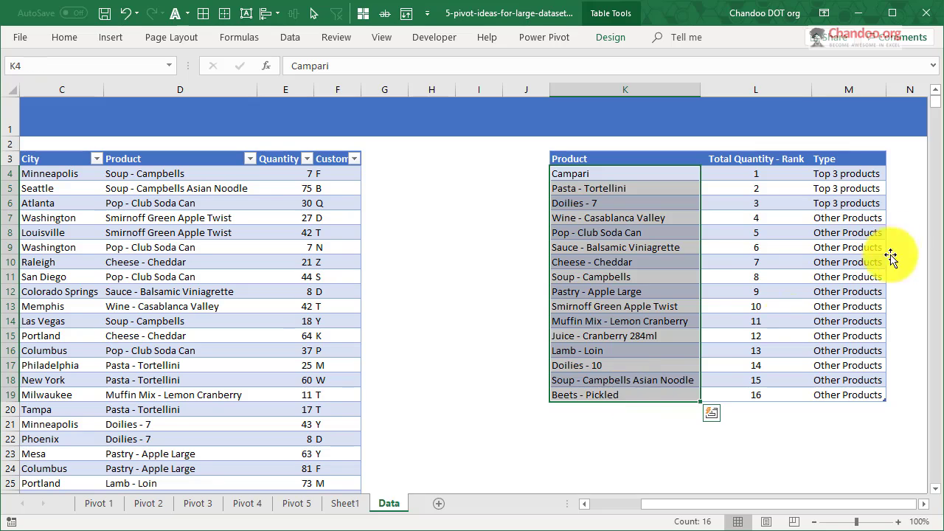
pyautogui.moveTo(750, 176); pyautogui.dragTo(749, 402)
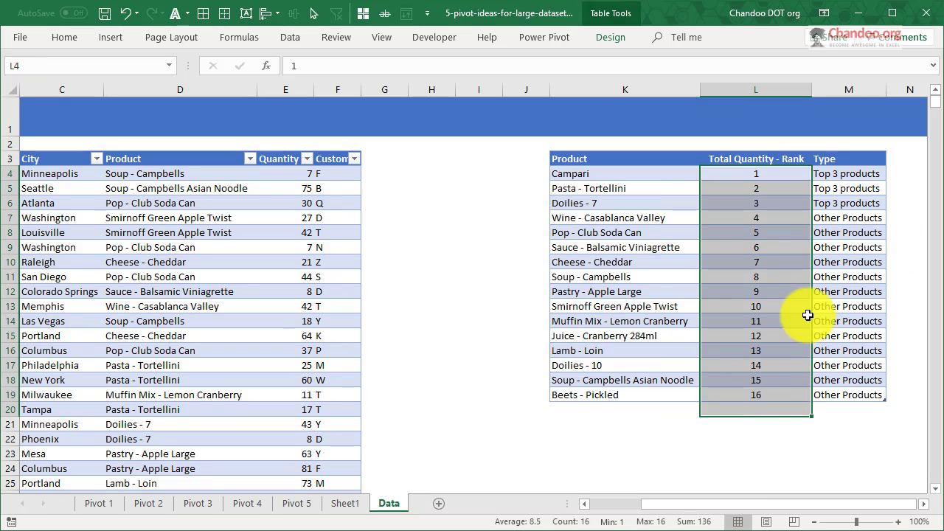
pyautogui.click(840, 164)
pyautogui.click(858, 178)
pyautogui.moveTo(859, 179); pyautogui.dragTo(850, 234)
pyautogui.moveTo(857, 360); pyautogui.dragTo(858, 399)
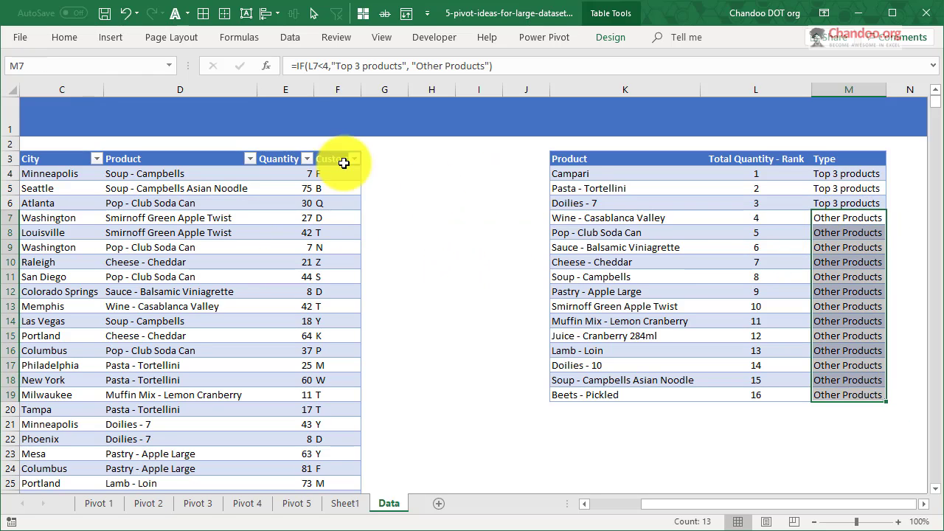
# Review the workbook's relationship linking the data and product types tables on Product, and close the relationship manager
pyautogui.click(294, 36)
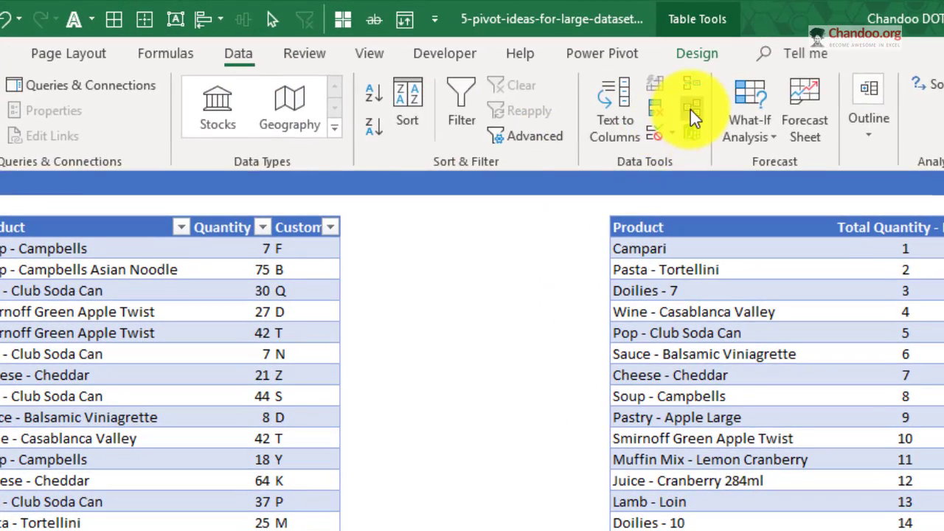
pyautogui.click(690, 109)
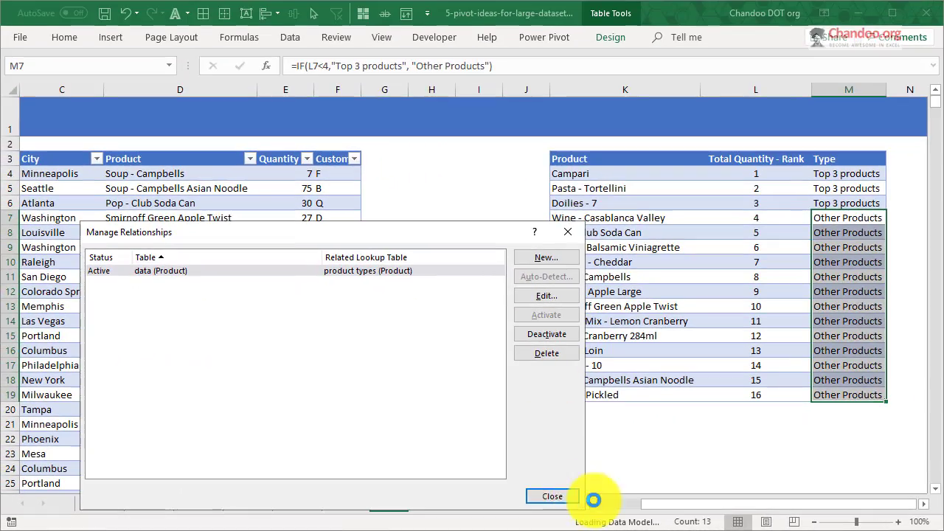
pyautogui.click(752, 481)
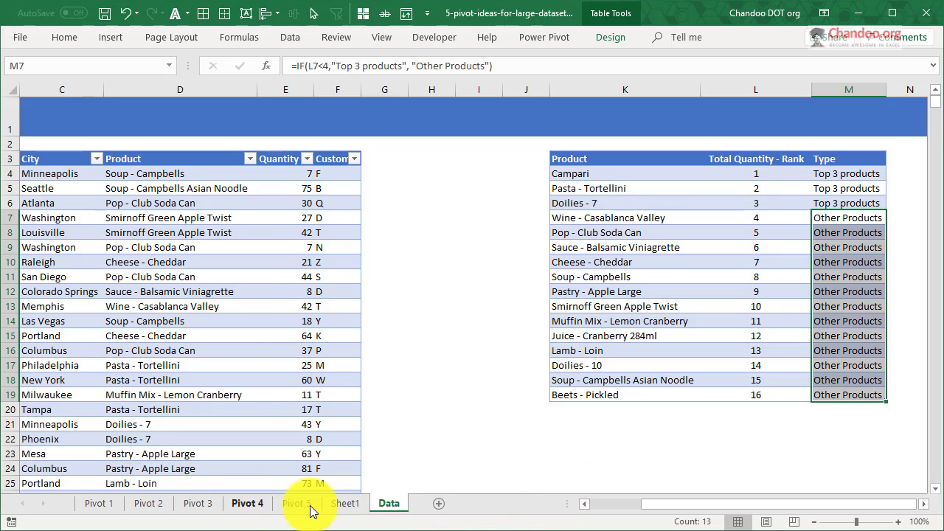
# Add a new worksheet and insert a PivotTable at cell A1 based on the workbook's Data Model
pyautogui.click(440, 504)
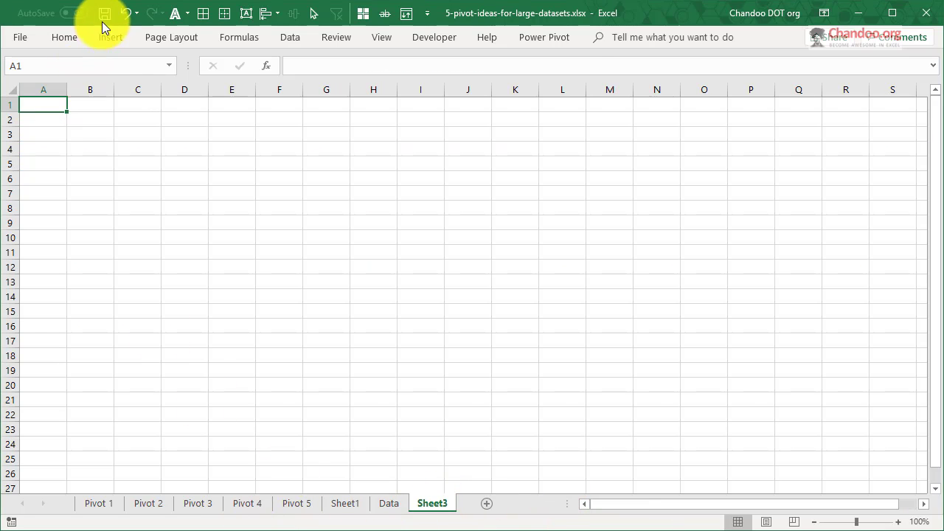
pyautogui.click(110, 37)
pyautogui.click(41, 74)
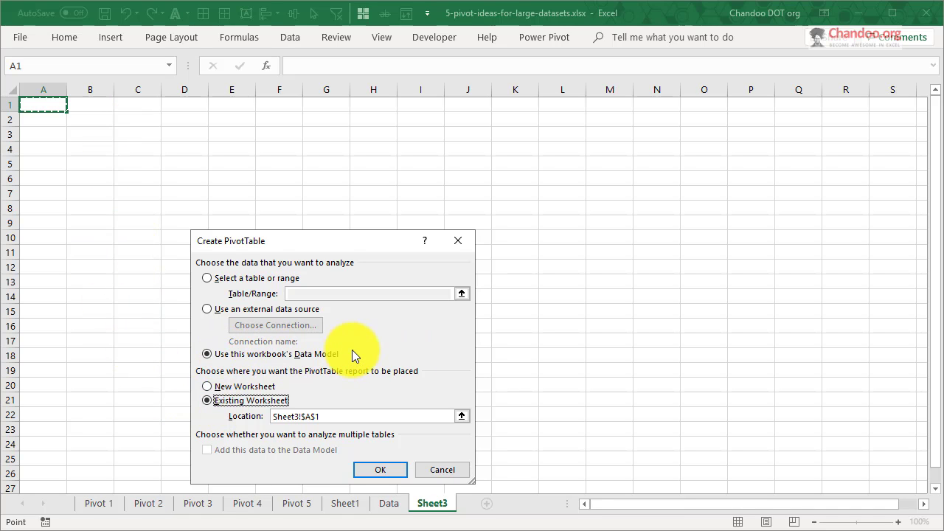
pyautogui.click(383, 470)
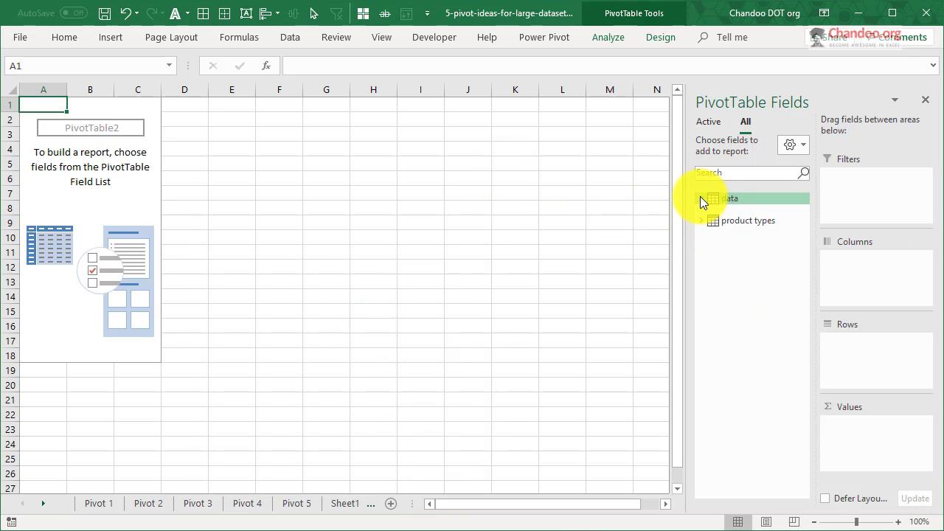
# Lay out the PivotTable with Customer in rows, Type from product types in columns, and Sum of Quantity as values
pyautogui.click(700, 197)
pyautogui.moveTo(752, 212); pyautogui.dragTo(856, 365)
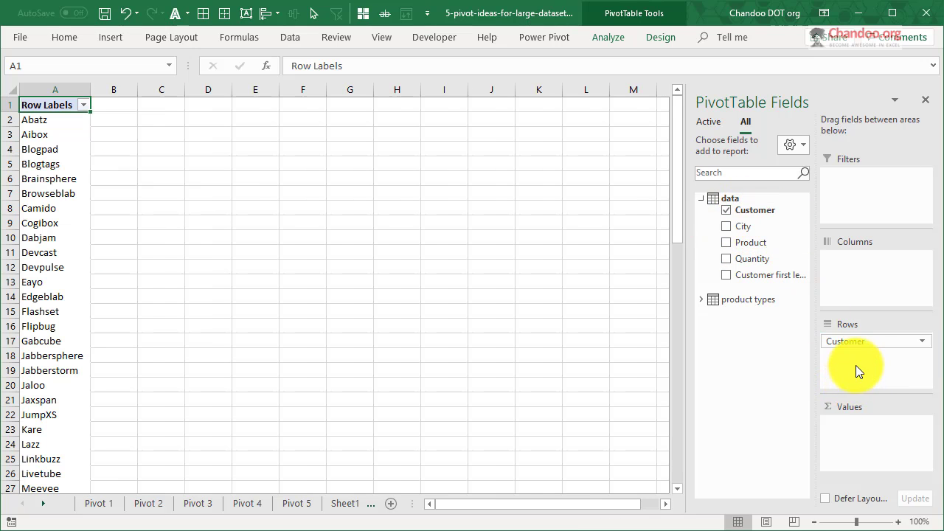
pyautogui.click(702, 301)
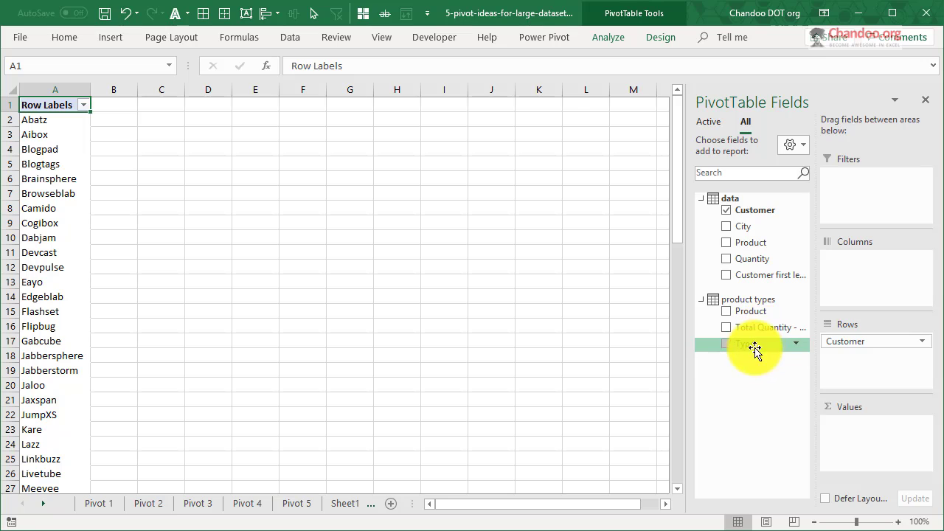
pyautogui.moveTo(752, 345); pyautogui.dragTo(842, 297)
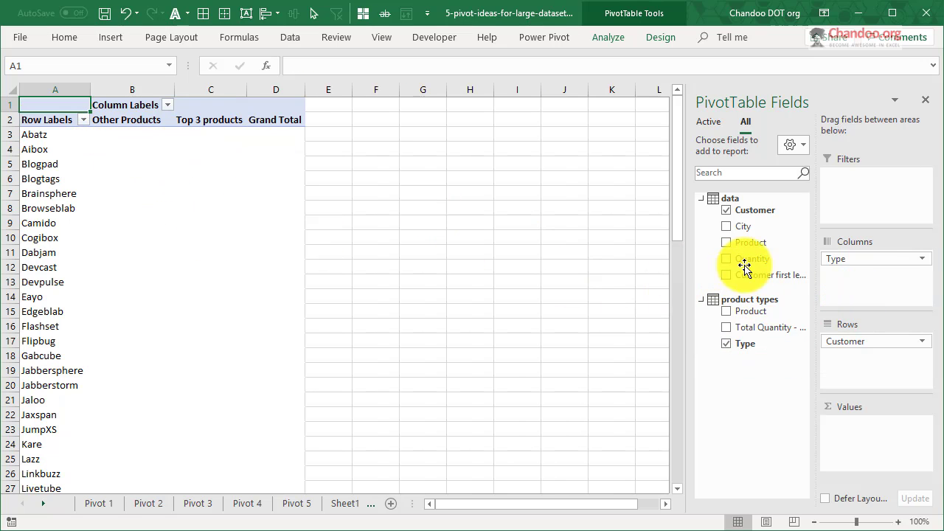
pyautogui.moveTo(749, 259); pyautogui.dragTo(837, 386)
pyautogui.moveTo(868, 439); pyautogui.dragTo(868, 440)
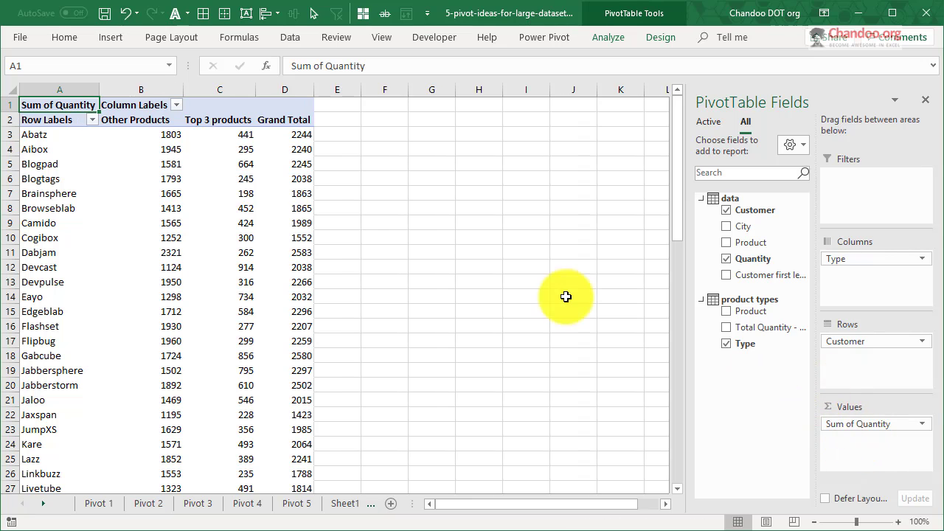
# Reorder the PivotTable columns so Top 3 products comes before Other Products, and check the customer rows
pyautogui.click(219, 120)
pyautogui.moveTo(253, 120); pyautogui.dragTo(104, 124)
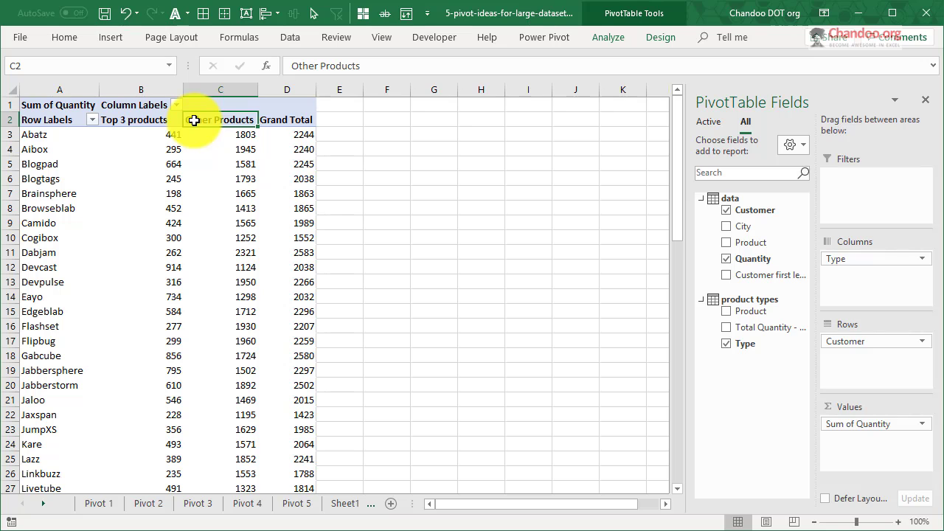
pyautogui.scroll(-8, 148, 262)
pyautogui.scroll(8, 158, 253)
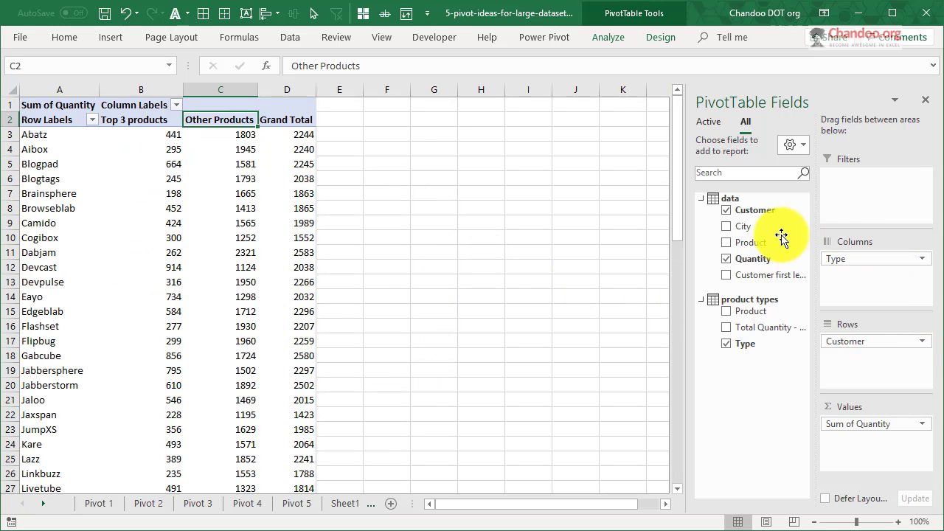
# Add City as a report filter and look through the customer quantities down to the grand total
pyautogui.moveTo(762, 229); pyautogui.dragTo(875, 191)
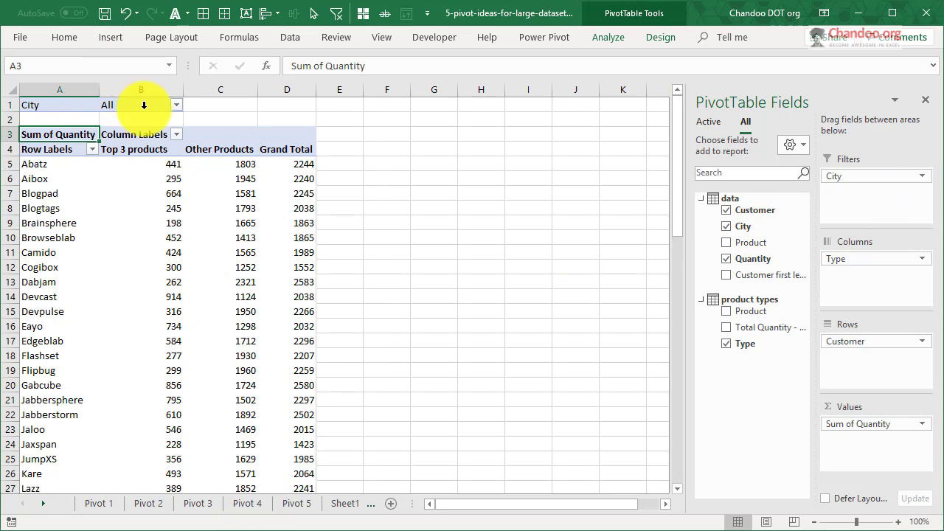
pyautogui.click(166, 165)
pyautogui.scroll(-5, 279, 408)
pyautogui.scroll(-16, 279, 409)
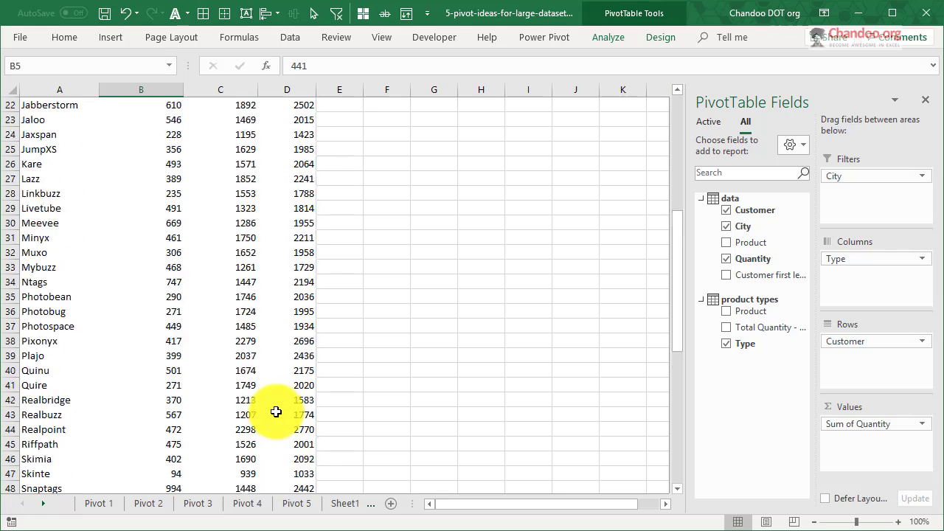
pyautogui.scroll(-1, 274, 369)
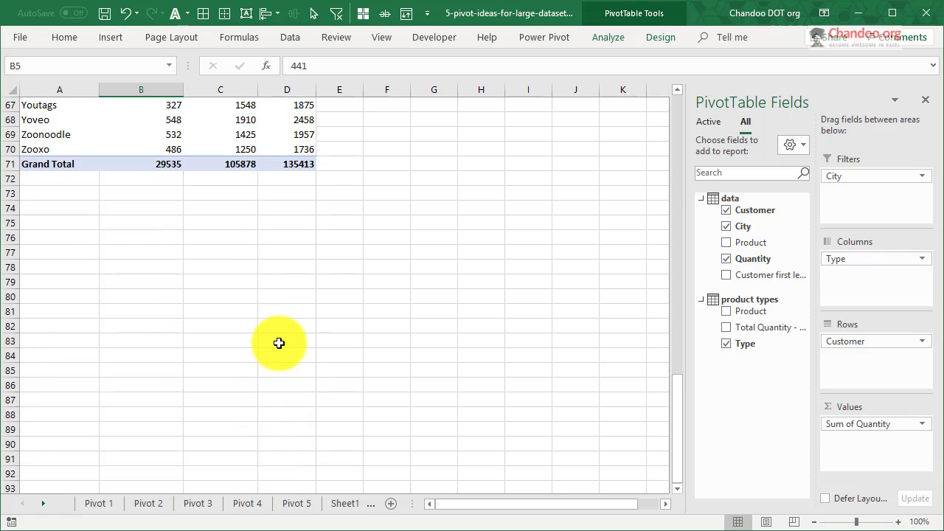
pyautogui.scroll(8, 280, 341)
pyautogui.scroll(9, 97, 282)
pyautogui.scroll(5, 97, 282)
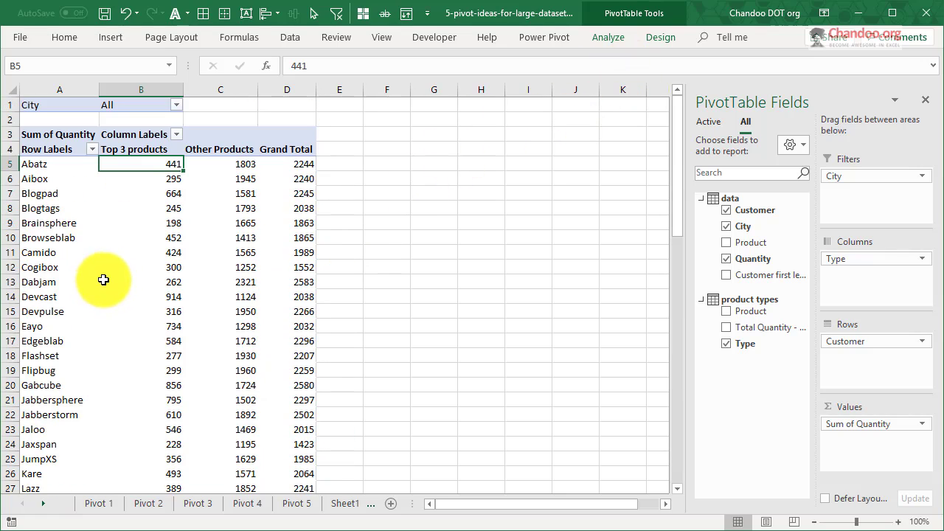
# Show the PivotTable's quantity values as % of Row Total
pyautogui.rightClick(135, 164)
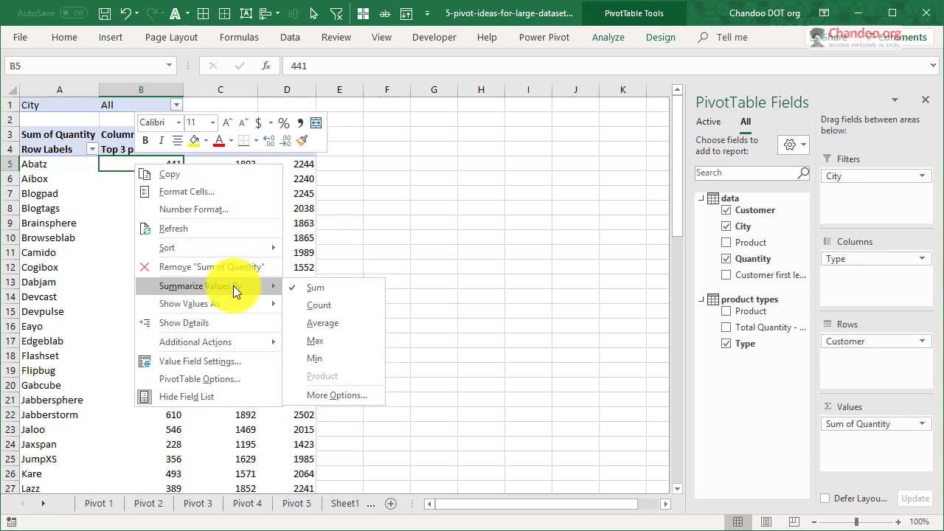
pyautogui.moveTo(272, 300)
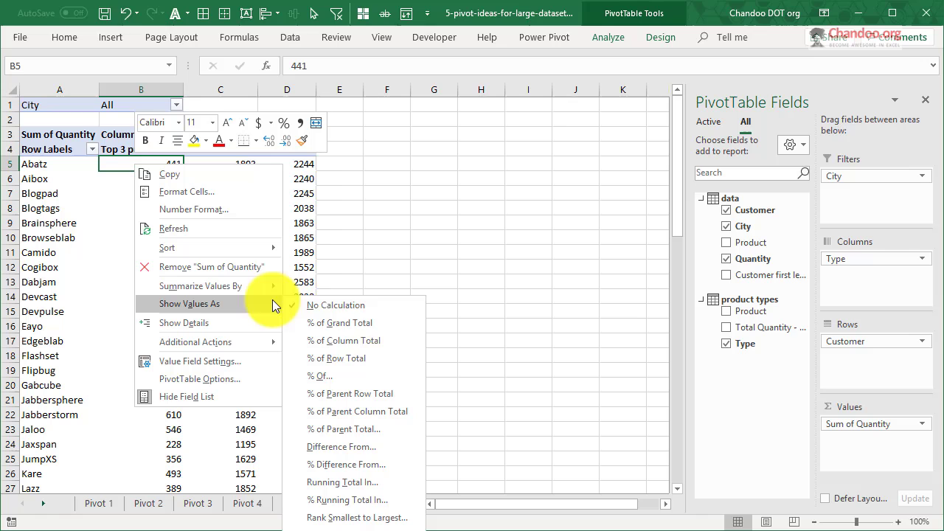
pyautogui.click(348, 362)
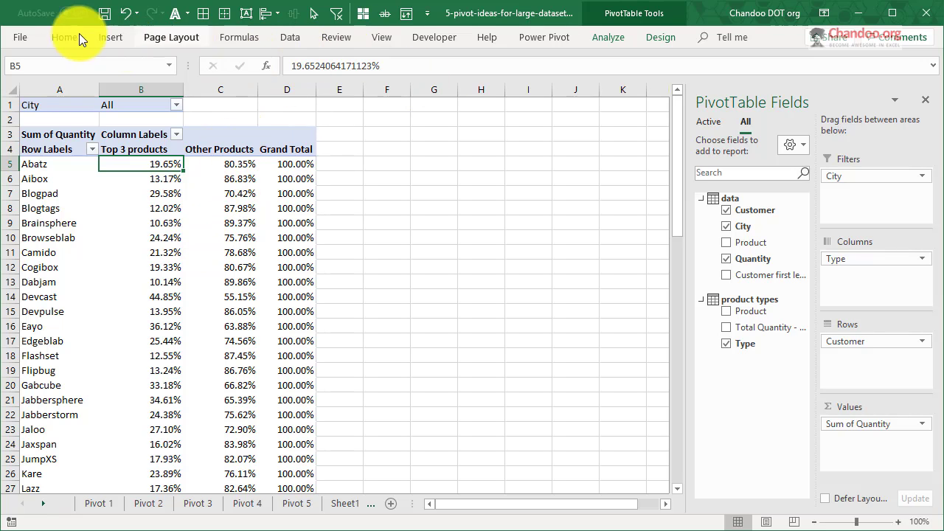
# Add orange solid-fill data bars to all cells showing Sum of Quantity values for Customer and Type, and check them
pyautogui.click(59, 37)
pyautogui.click(562, 89)
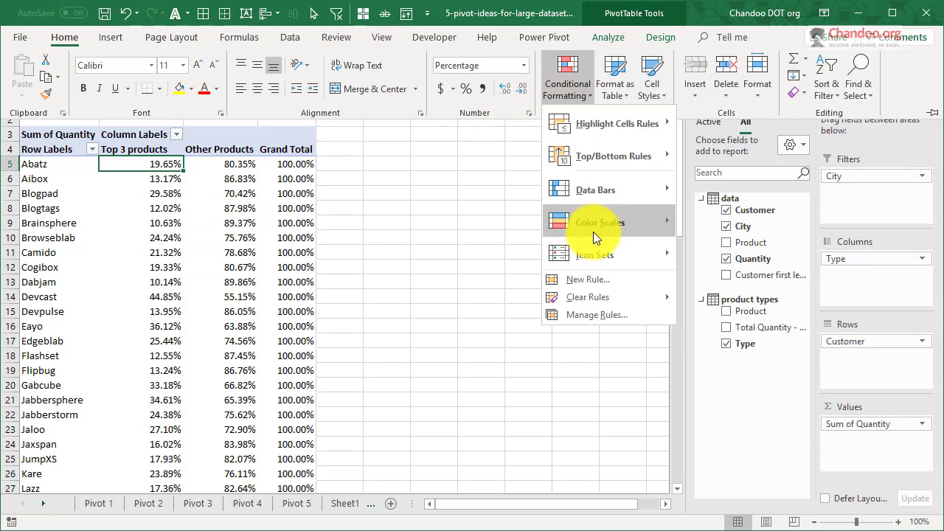
pyautogui.moveTo(611, 194)
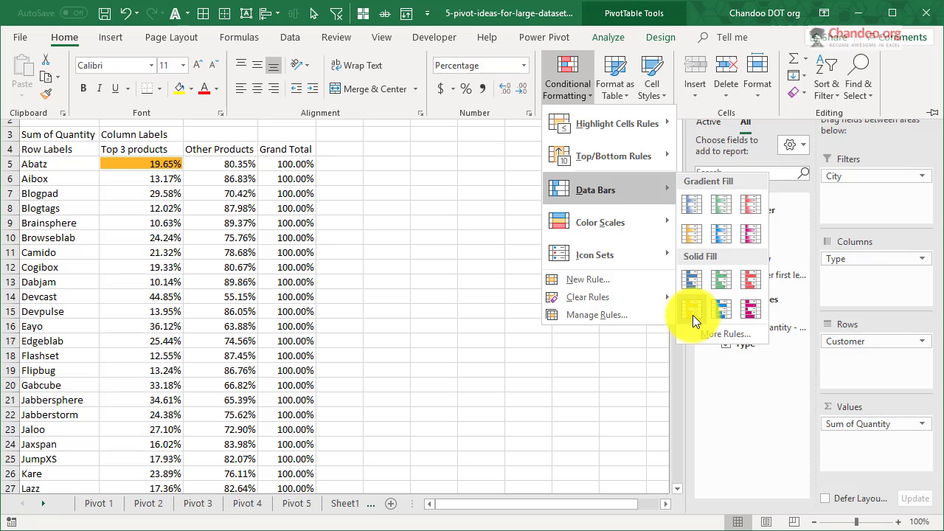
pyautogui.click(692, 315)
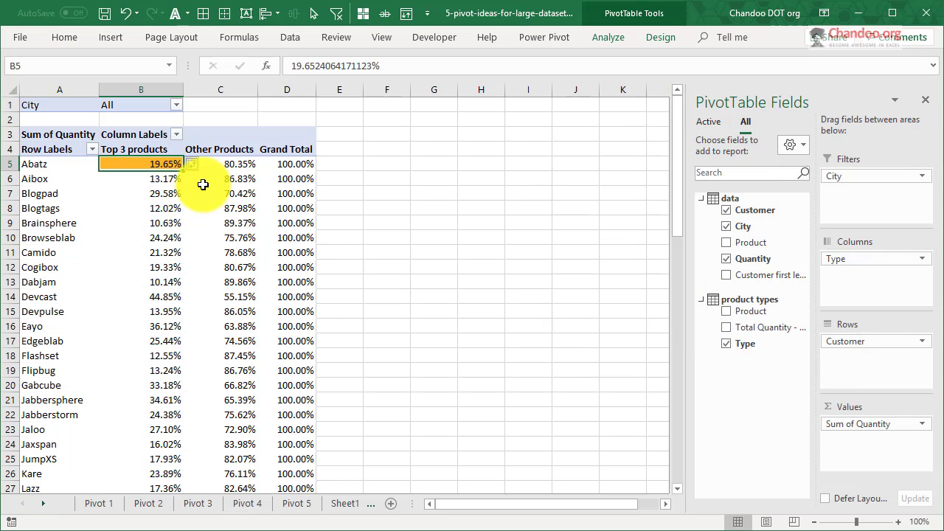
pyautogui.click(193, 163)
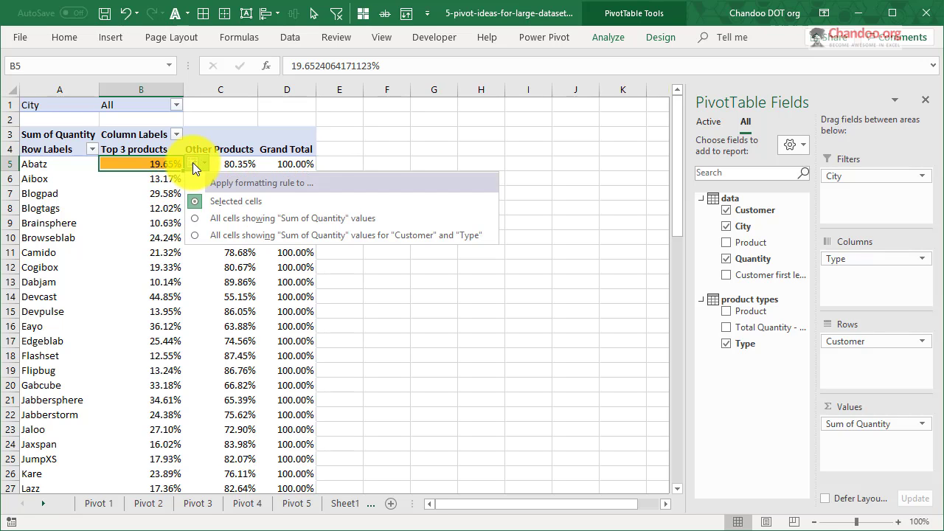
pyautogui.click(194, 234)
pyautogui.scroll(-7, 316, 300)
pyautogui.scroll(-11, 317, 301)
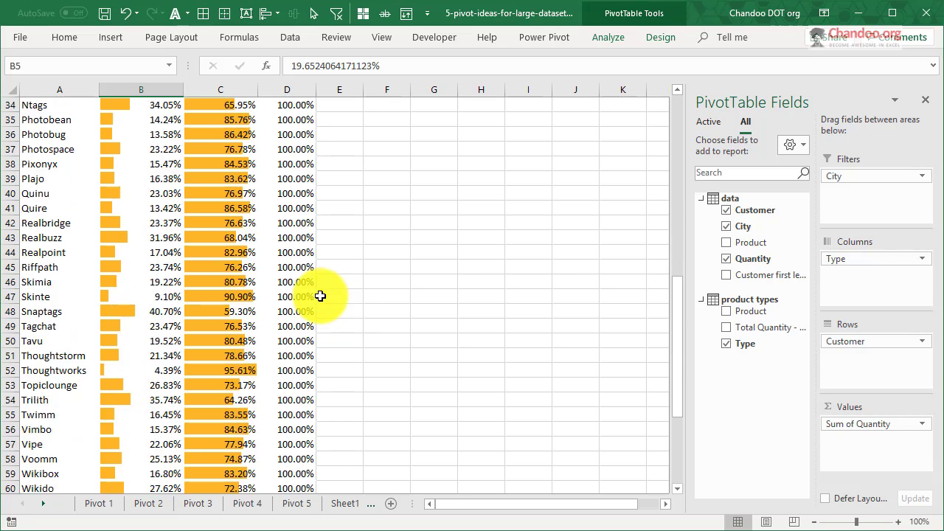
pyautogui.scroll(18, 317, 293)
# Apply the gray medium PivotTable style with black header rows to the customer summary
pyautogui.click(305, 192)
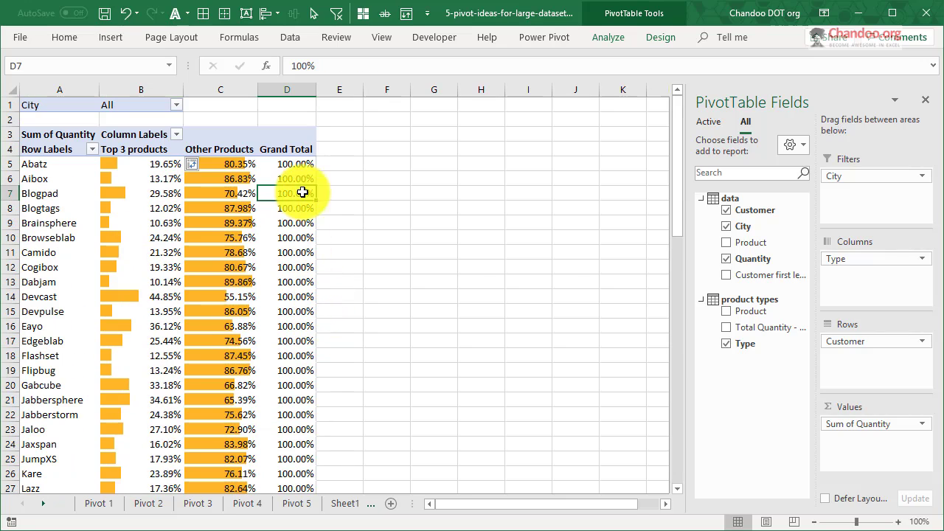
pyautogui.click(646, 37)
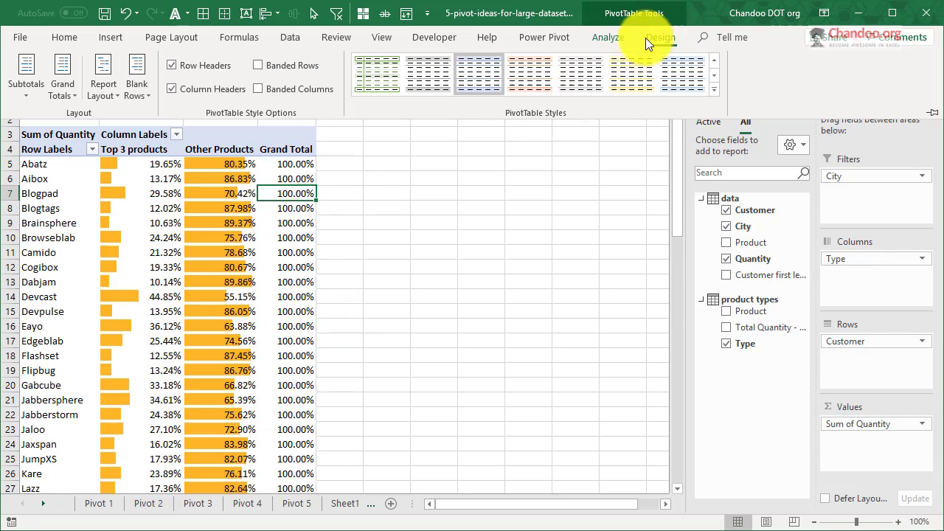
pyautogui.click(713, 89)
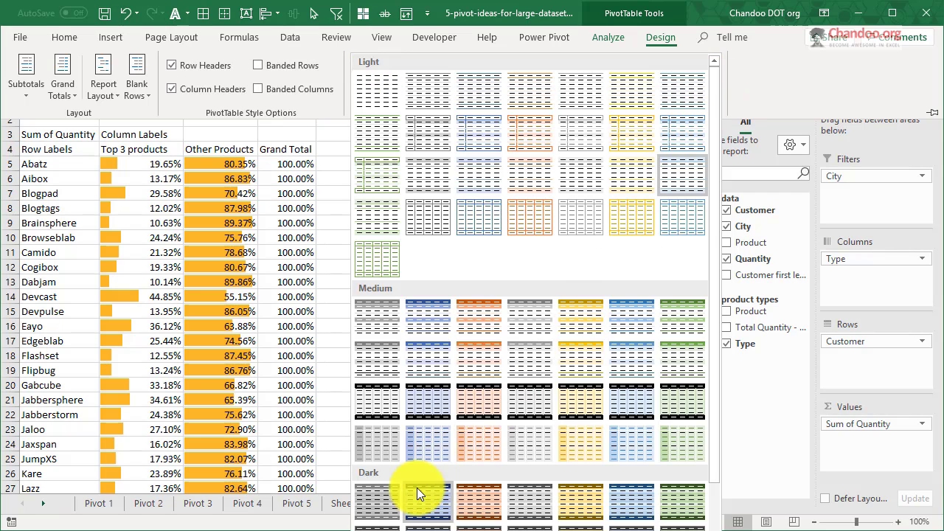
pyautogui.click(542, 409)
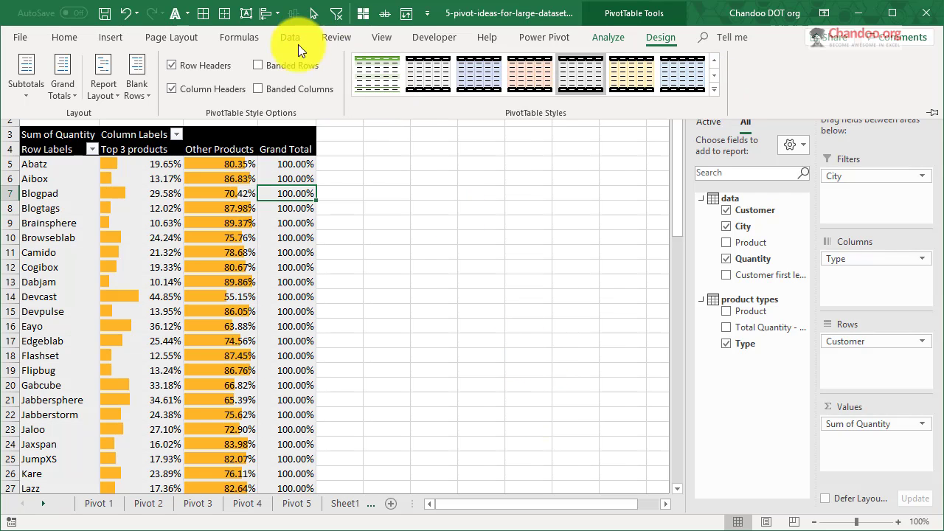
# Collapse the ribbon and look through the styled customer percentages down the pivot table
pyautogui.hotkey('ctrl', 'F1')
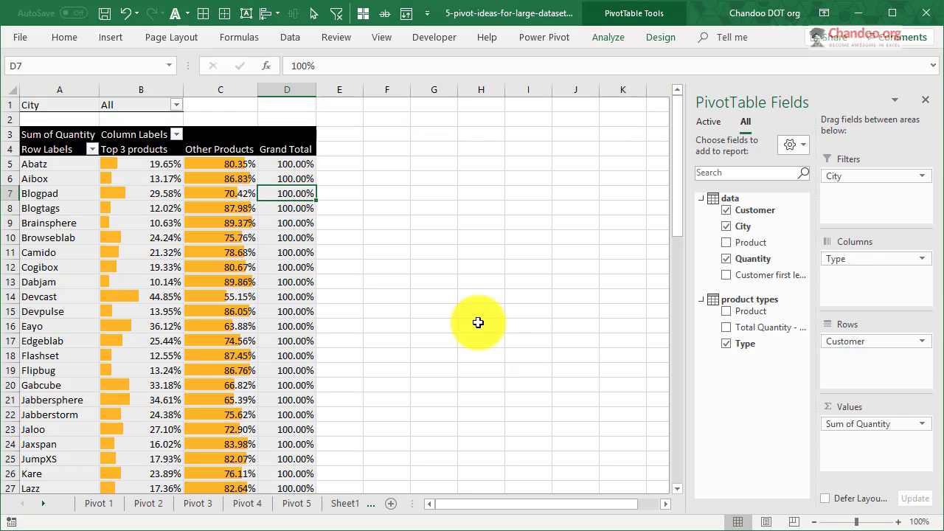
pyautogui.scroll(-8, 480, 319)
pyautogui.scroll(-1, 480, 319)
pyautogui.scroll(9, 480, 320)
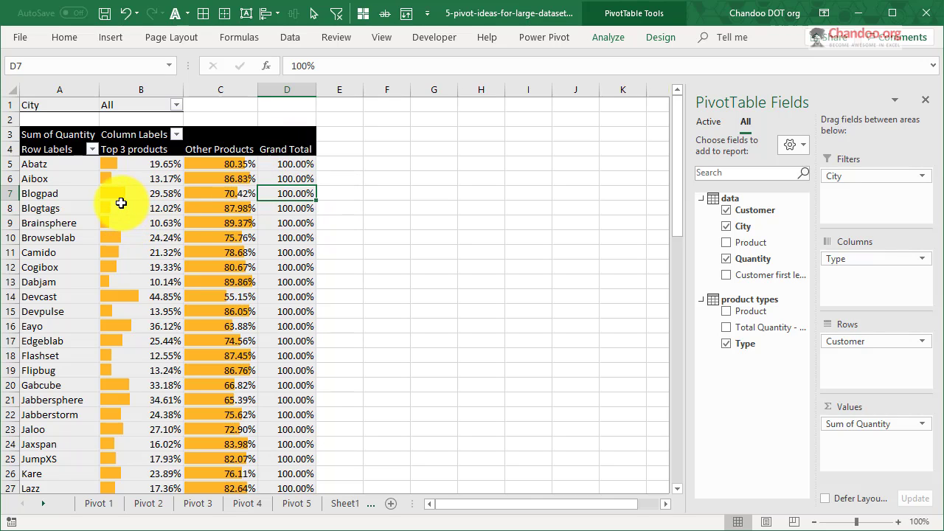
# Format the Sum of Quantity field as Percentage with 0 decimal places and check the values down the customer list
pyautogui.rightClick(175, 166)
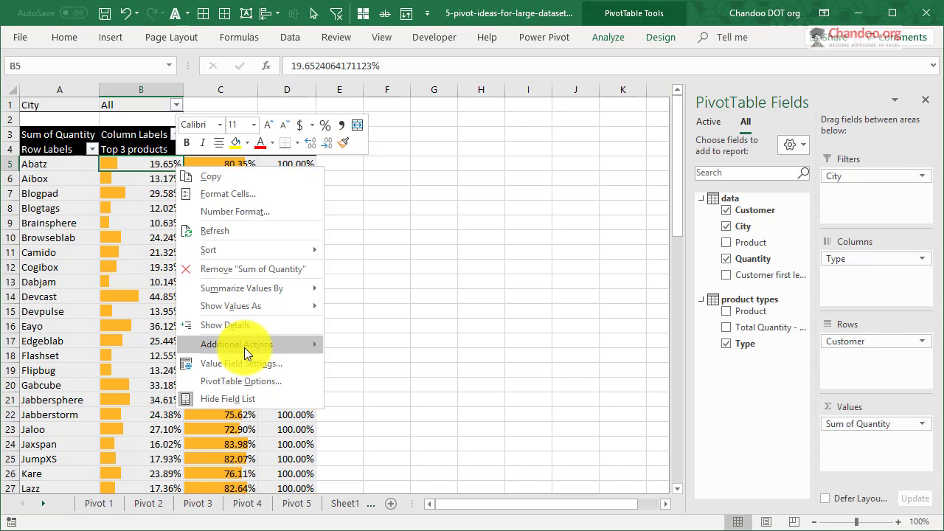
pyautogui.click(274, 363)
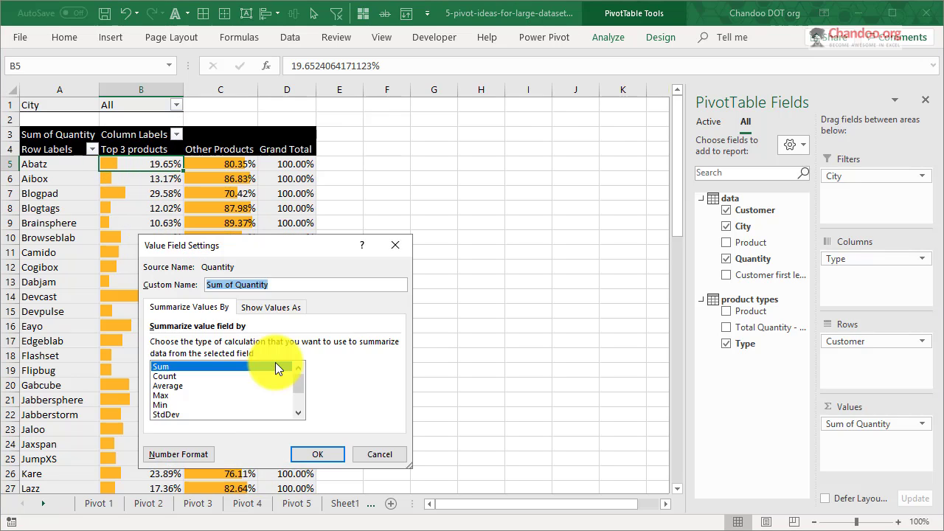
pyautogui.click(177, 454)
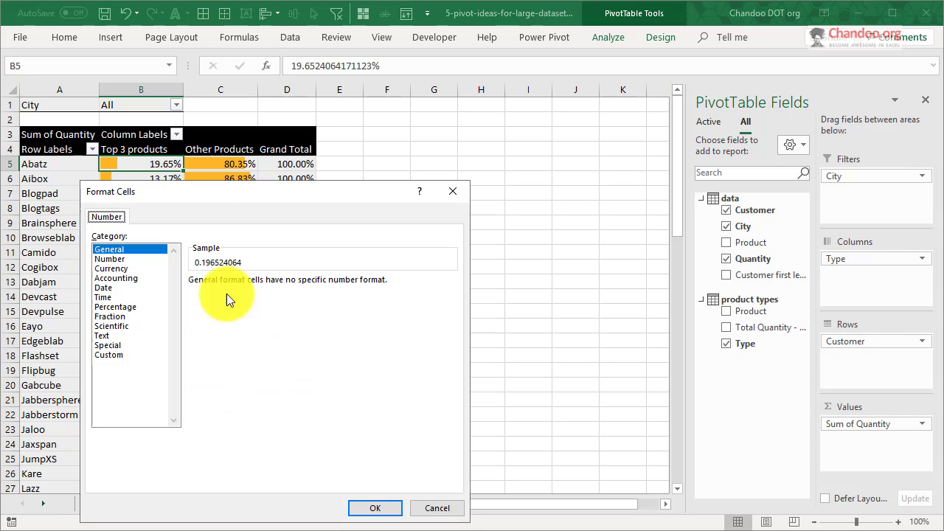
pyautogui.click(115, 306)
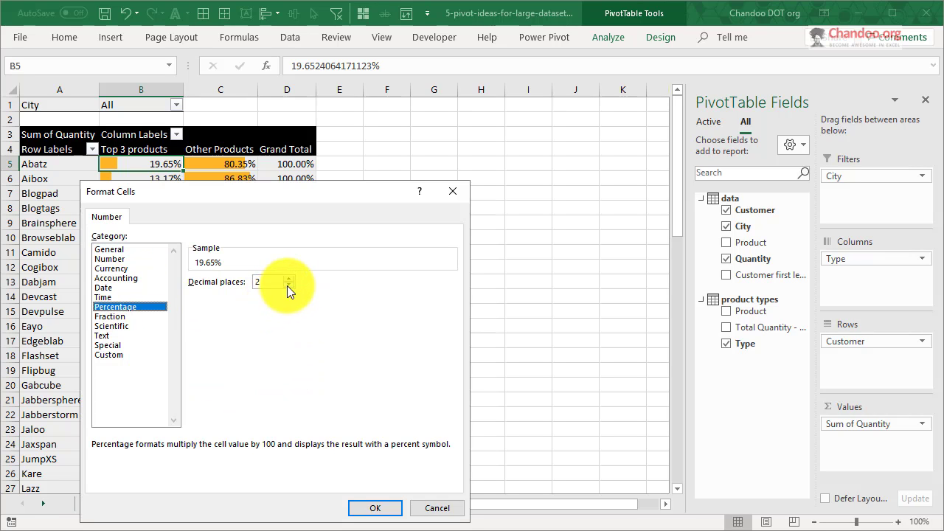
pyautogui.click(289, 285)
pyautogui.click(289, 285)
pyautogui.click(373, 508)
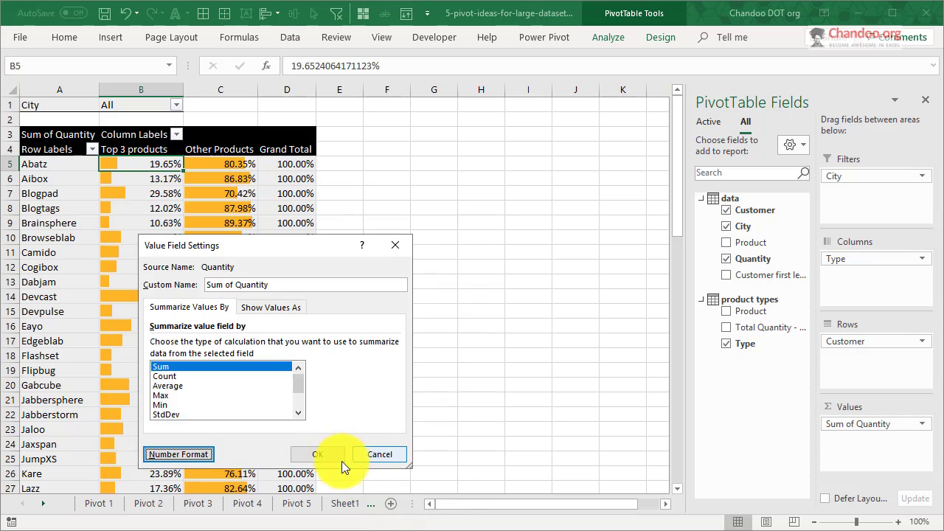
pyautogui.click(329, 455)
pyautogui.click(480, 385)
pyautogui.scroll(-8, 457, 364)
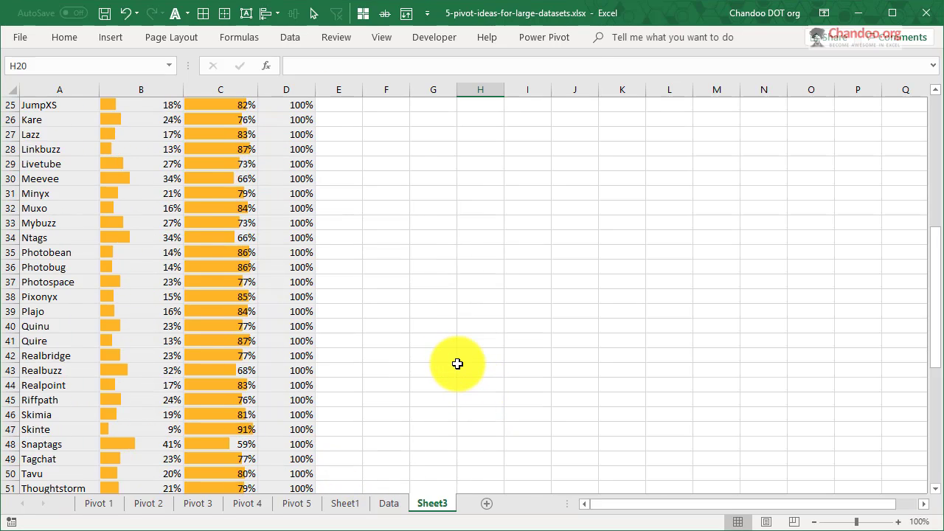
pyautogui.scroll(-5, 457, 364)
pyautogui.scroll(13, 457, 364)
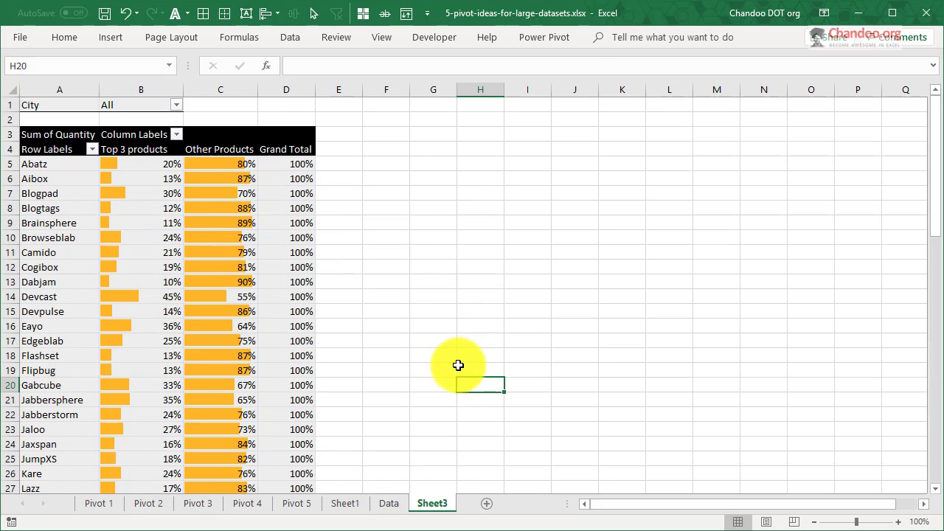
# Review the finished Pivot 4 sheet with cities as rows and the Pivot 5 sheet with first letter search
pyautogui.click(248, 503)
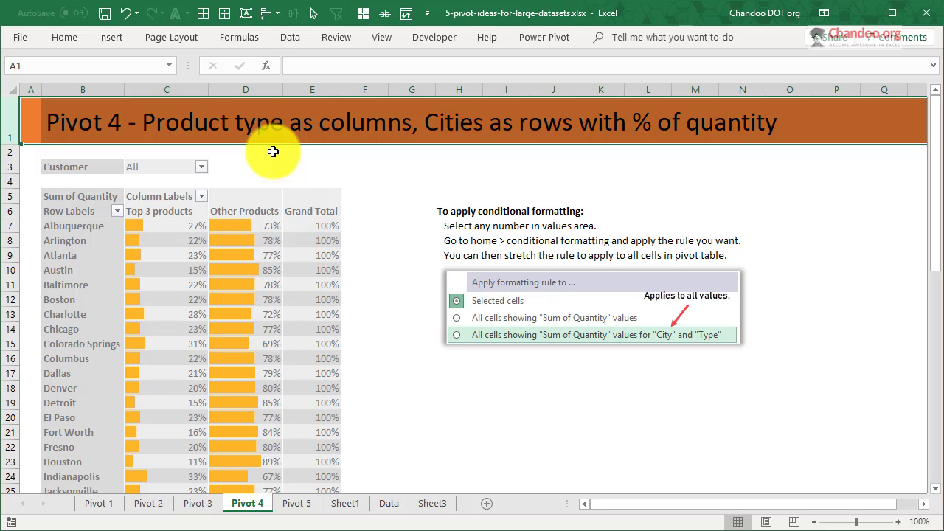
pyautogui.click(289, 505)
pyautogui.click(692, 301)
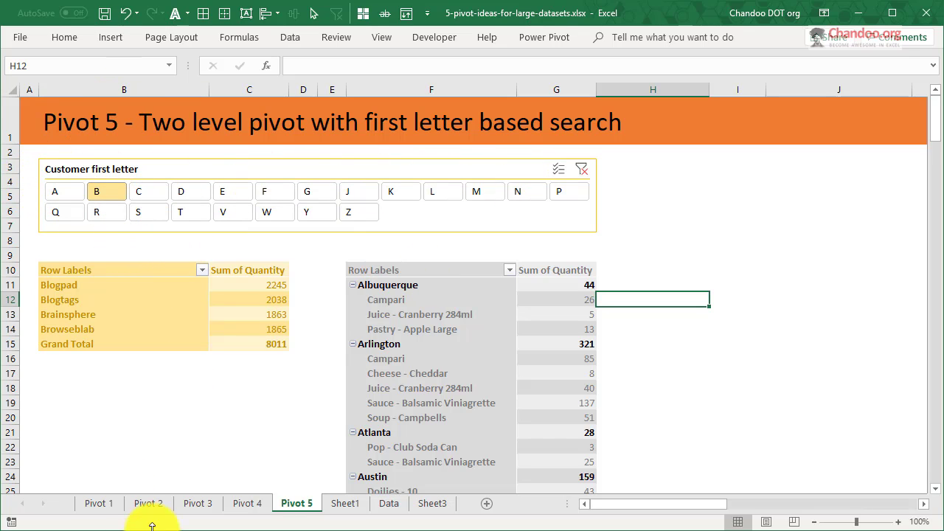
# Examine the formula behind the customer first letter column on the Data sheet without changing it
pyautogui.click(389, 503)
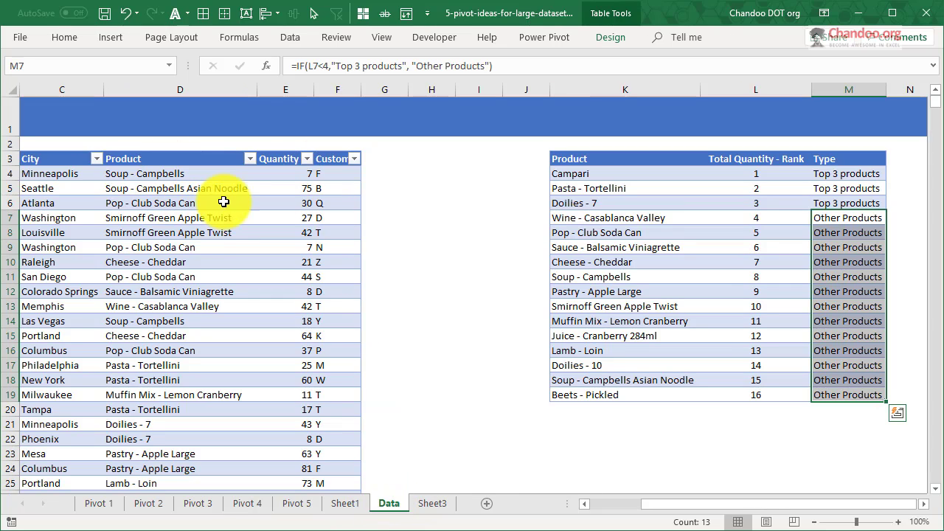
pyautogui.click(337, 173)
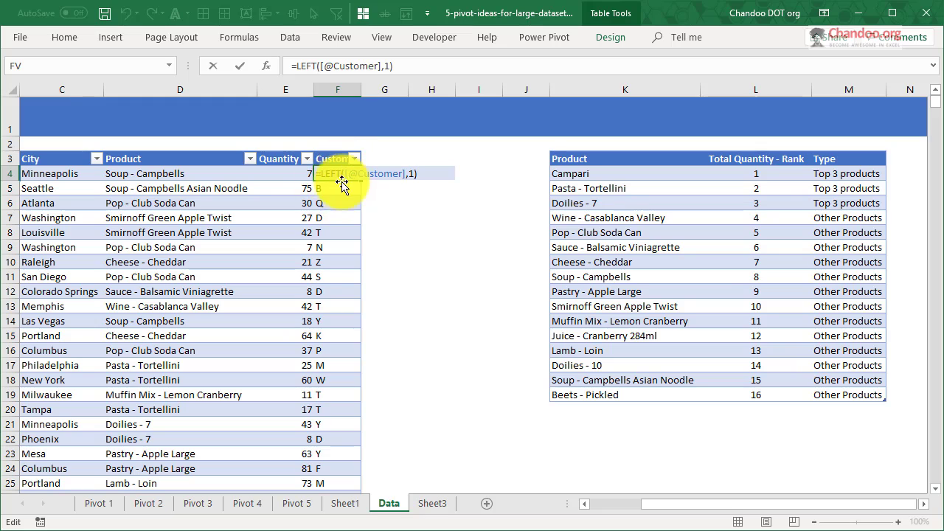
pyautogui.moveTo(737, 507); pyautogui.dragTo(590, 499)
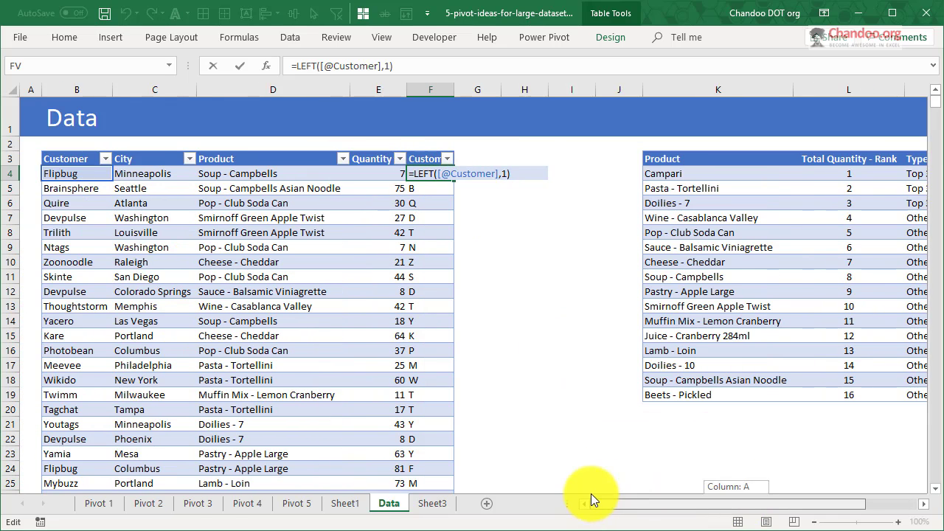
pyautogui.press('Escape')
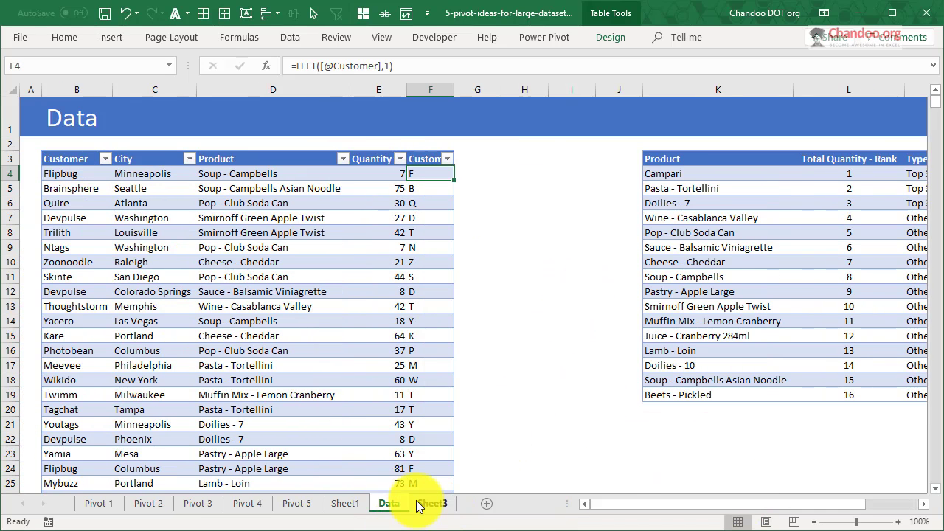
# On the Pivot 5 sheet, examine the Customer first letter slicer, the customer pivot and the city and product pivot
pyautogui.click(295, 503)
pyautogui.click(172, 167)
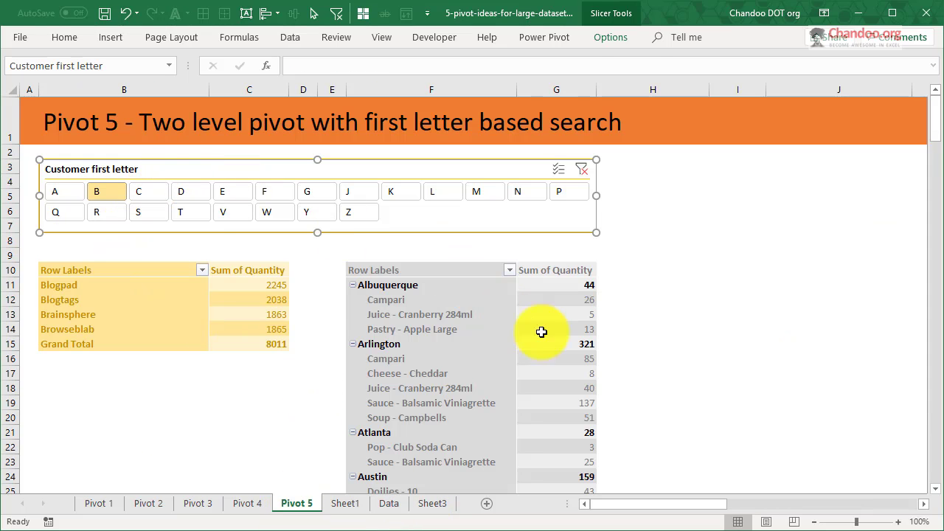
pyautogui.click(460, 299)
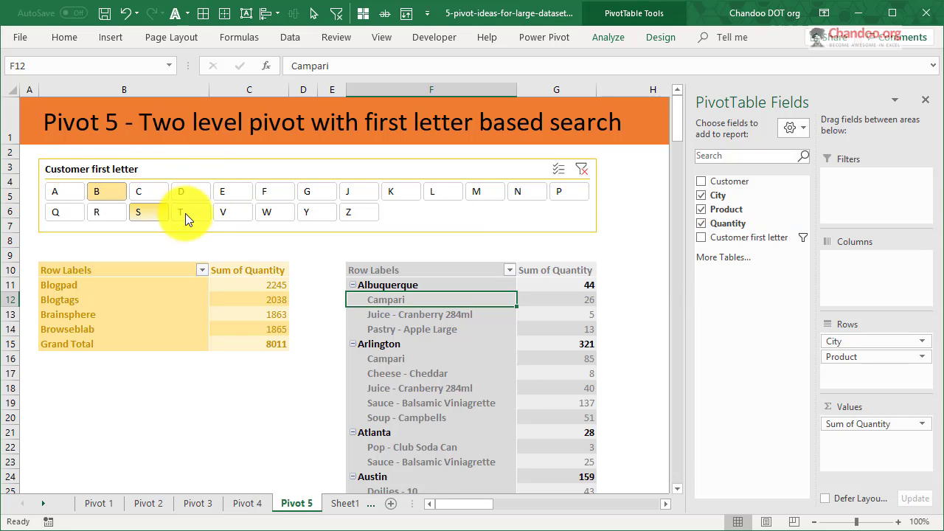
pyautogui.click(112, 284)
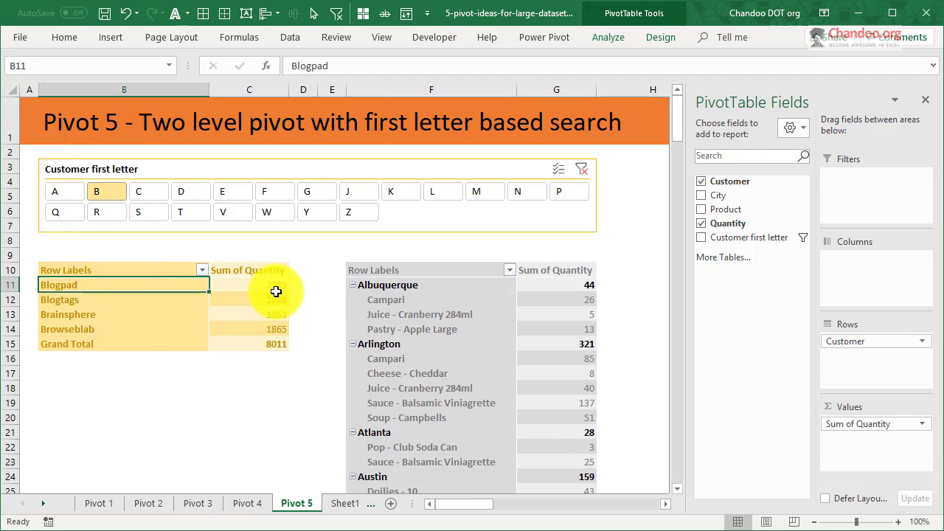
pyautogui.moveTo(276, 286); pyautogui.dragTo(280, 331)
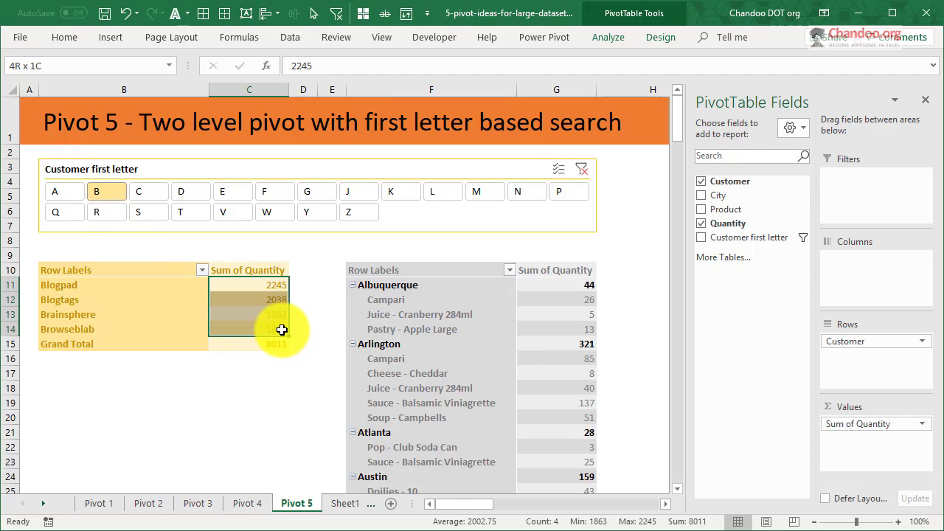
pyautogui.click(397, 287)
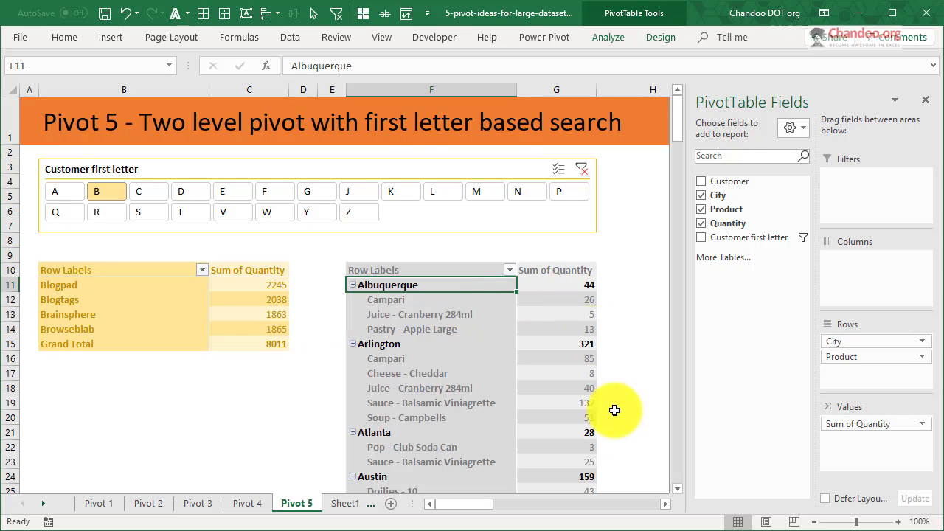
pyautogui.scroll(-13, 614, 410)
pyautogui.scroll(13, 582, 449)
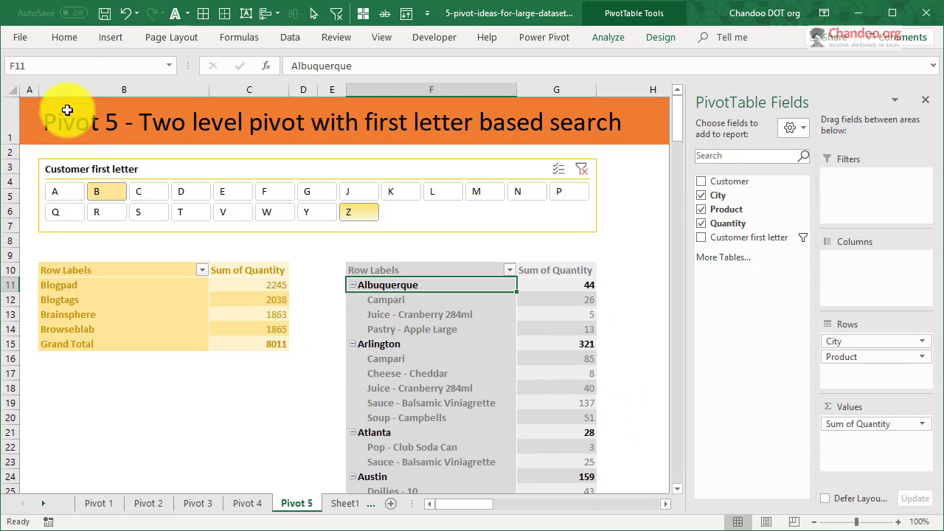
# Add a Customer slicer to the city and product pivot and place it beside the Customer first letter slicer
pyautogui.click(97, 313)
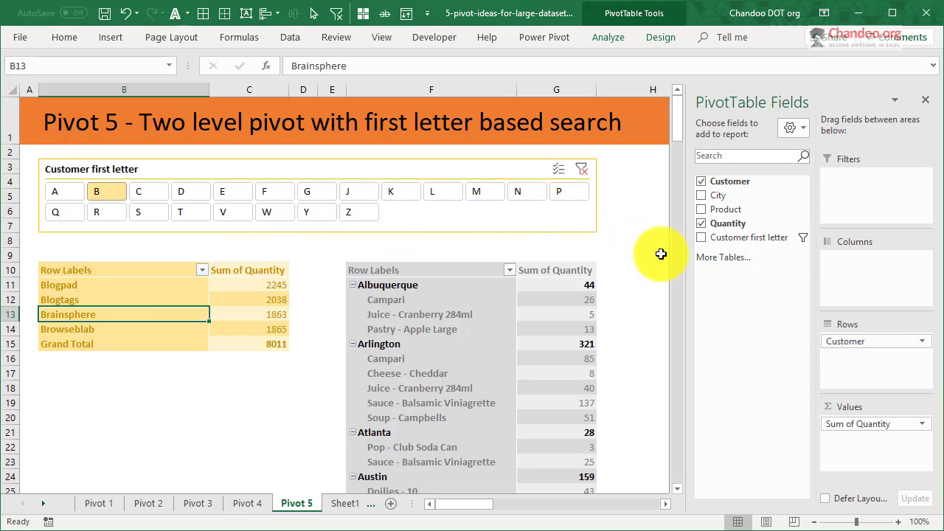
pyautogui.click(412, 300)
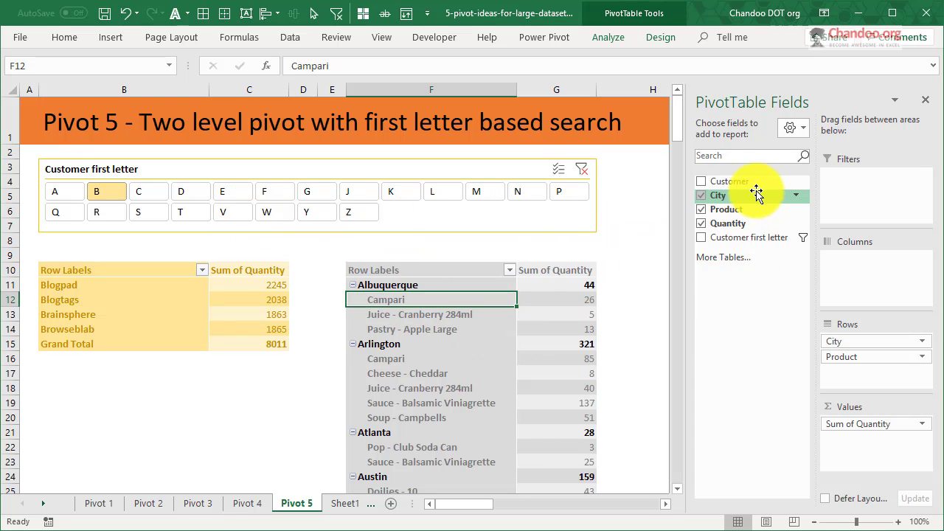
pyautogui.click(796, 180)
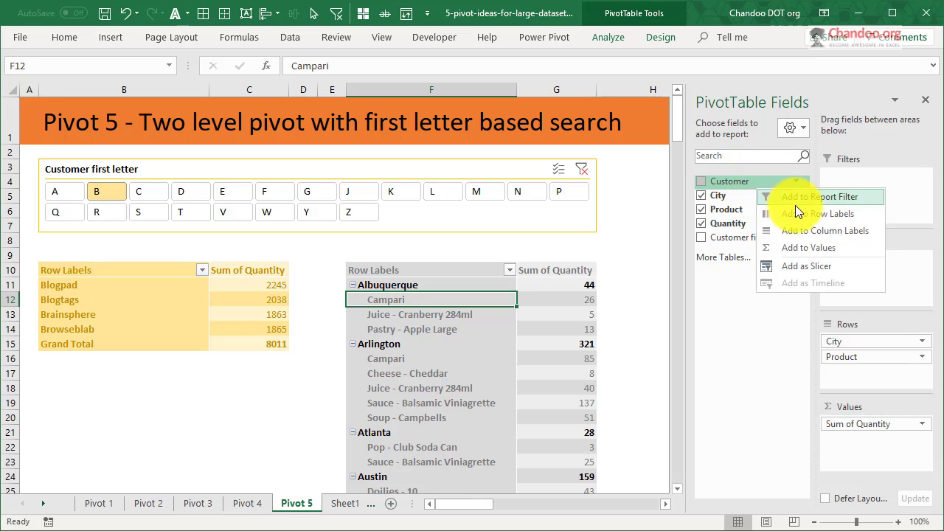
pyautogui.click(810, 267)
pyautogui.moveTo(317, 214); pyautogui.dragTo(696, 171)
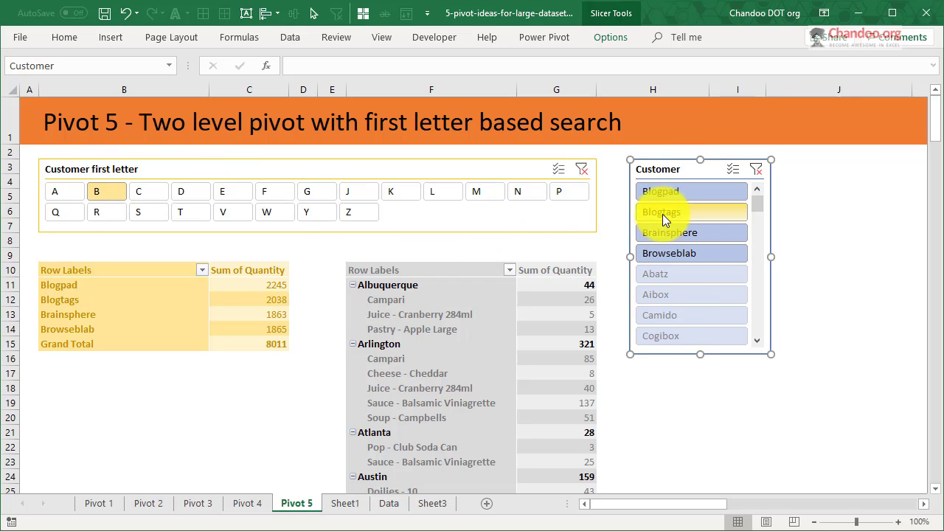
# Set the Customer slicer to hide items with no data
pyautogui.rightClick(712, 352)
pyautogui.click(749, 341)
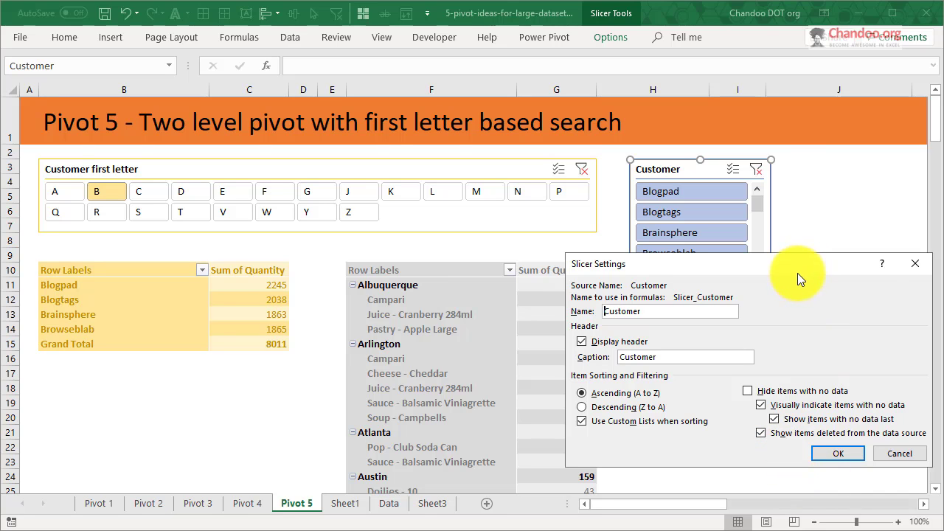
pyautogui.moveTo(797, 273); pyautogui.dragTo(437, 230)
pyautogui.click(432, 347)
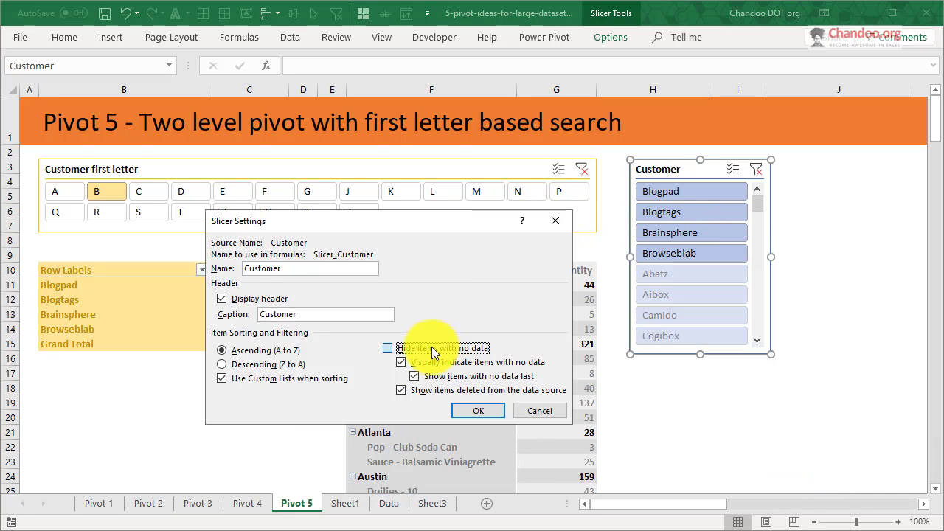
pyautogui.click(476, 410)
pyautogui.click(726, 386)
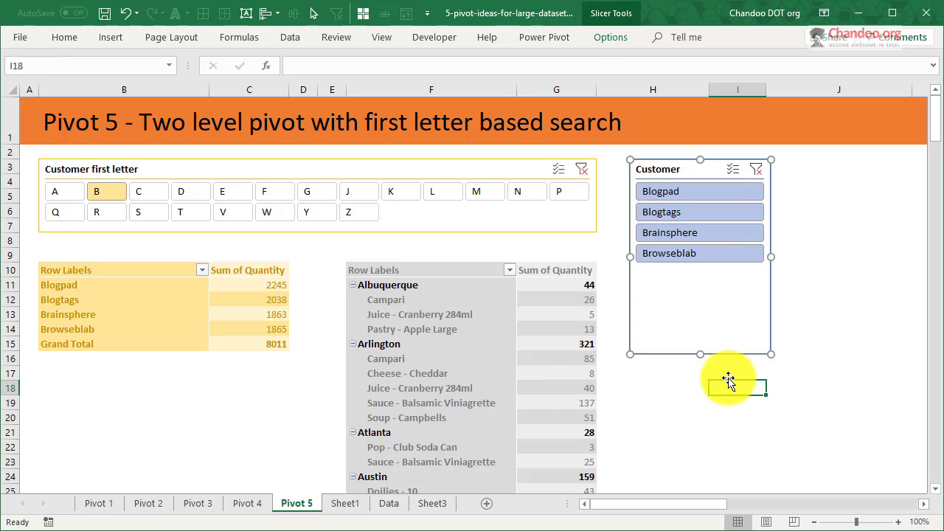
# Shorten the Customer slicer box to fit just its four customer buttons
pyautogui.click(702, 351)
pyautogui.moveTo(701, 354); pyautogui.dragTo(654, 271)
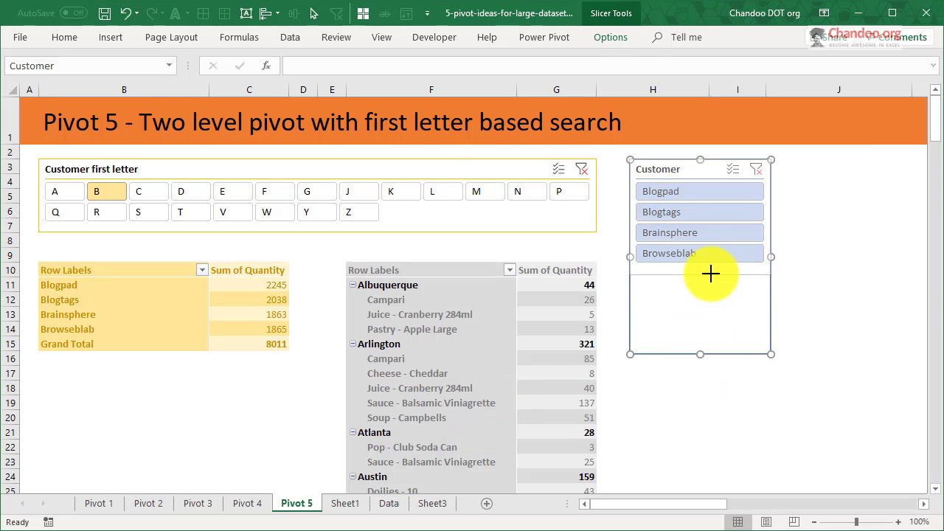
pyautogui.click(737, 373)
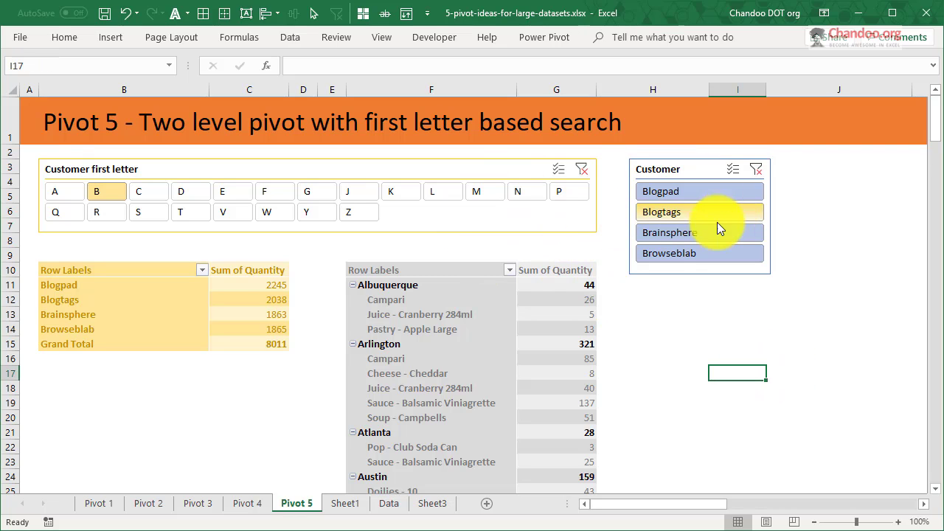
# Test the slicers with letter C and customer Cogibox, and with letter W and customers Wikibox, Wikido and Wikizz in turn
pyautogui.click(148, 197)
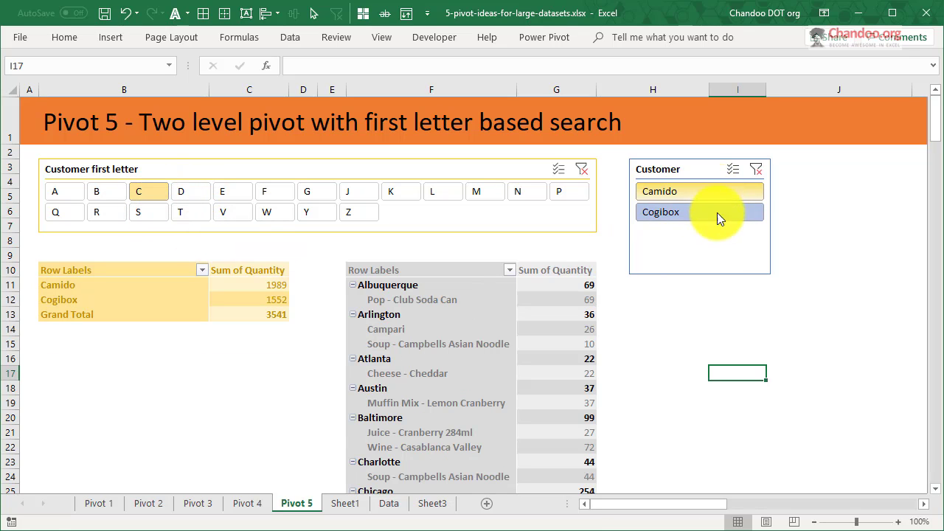
pyautogui.click(718, 214)
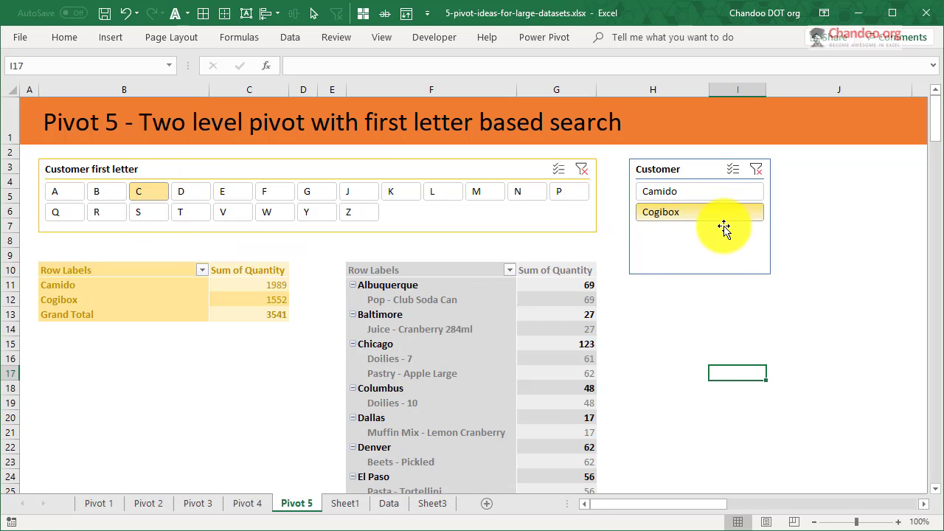
pyautogui.click(267, 213)
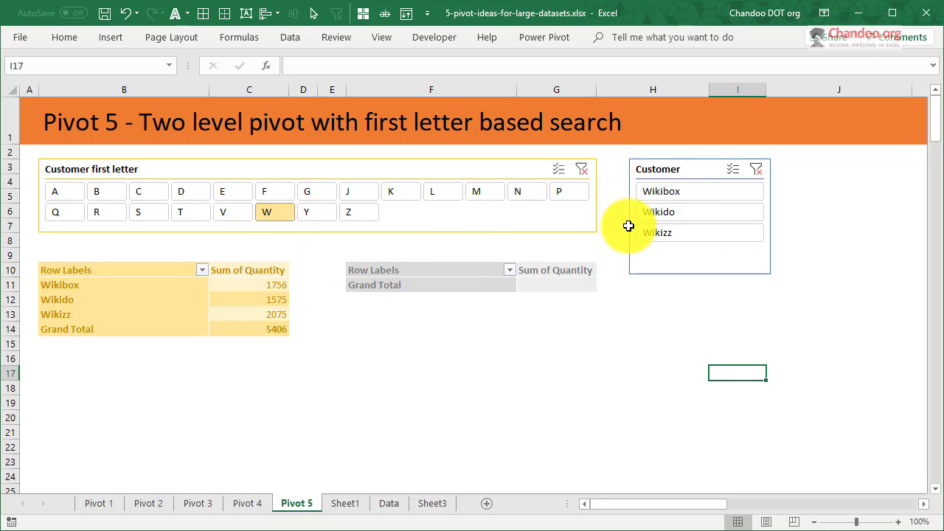
pyautogui.click(666, 191)
pyautogui.click(670, 211)
pyautogui.click(669, 233)
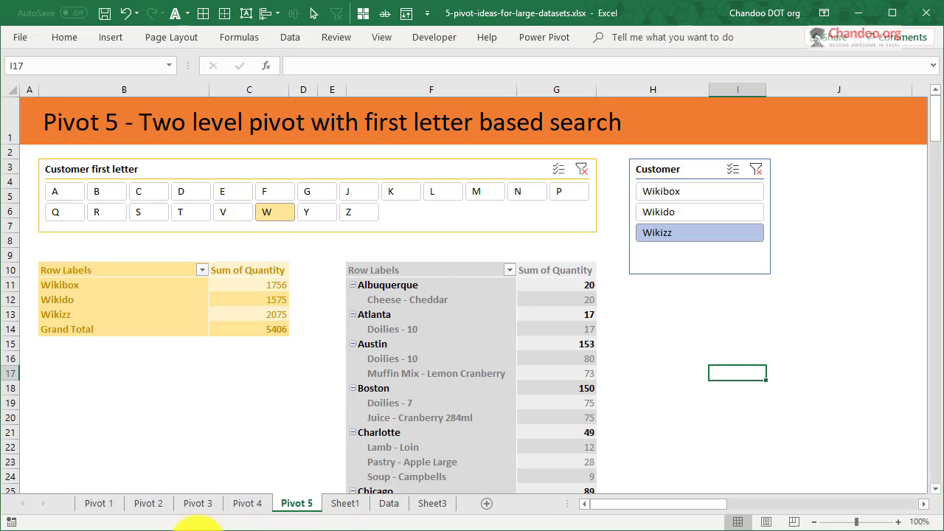
# Go back to the Pivot 1 sheet with the matrix layout and City slicer
pyautogui.click(97, 504)
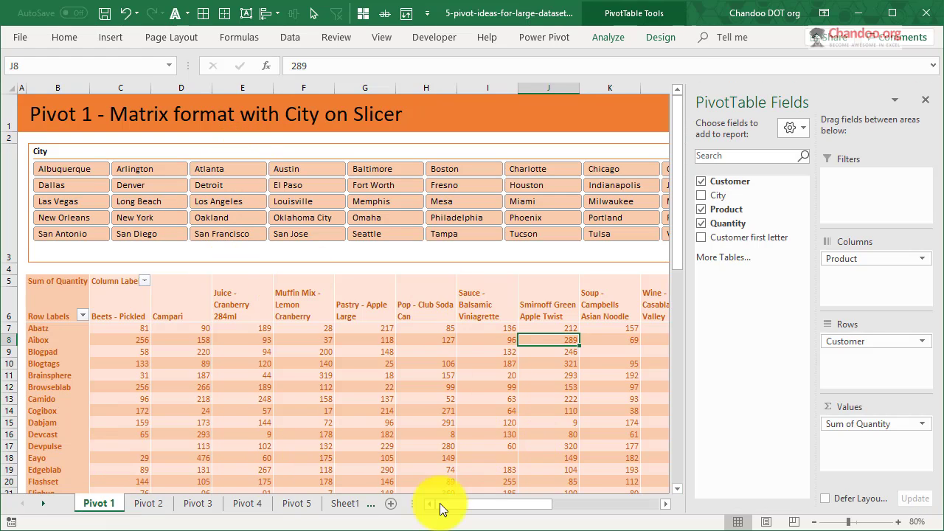
# Review the Pivot 2 sheet and the Pivot 3 summaries, selecting Brainsphere's quantity in the Quantity by Customer pivot
pyautogui.click(144, 504)
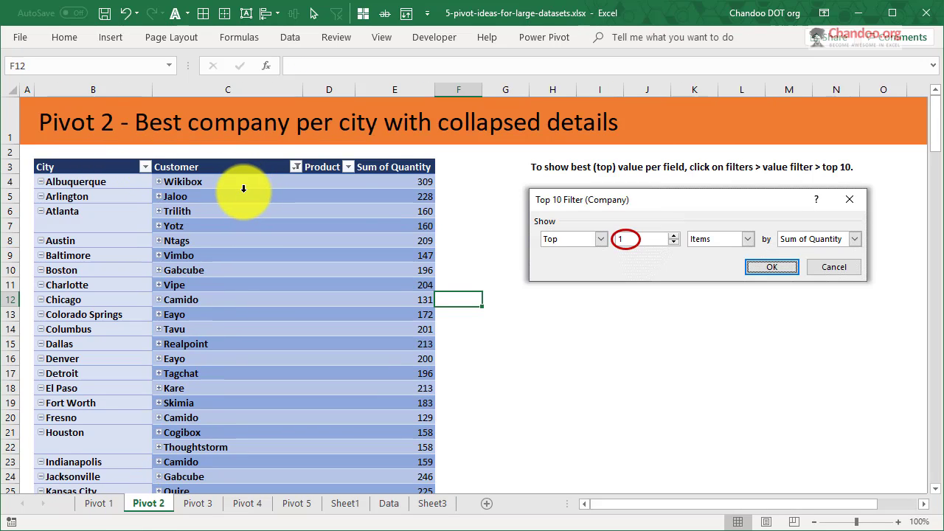
pyautogui.click(194, 505)
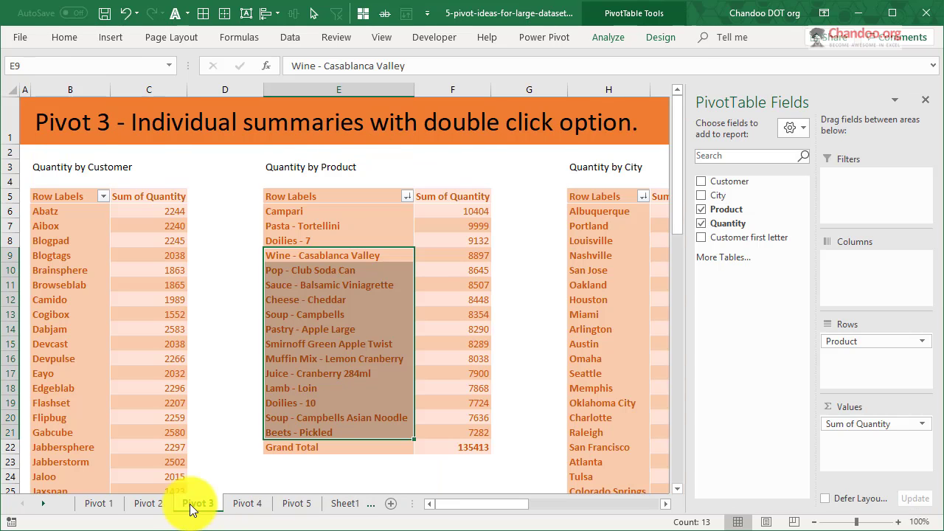
pyautogui.click(158, 276)
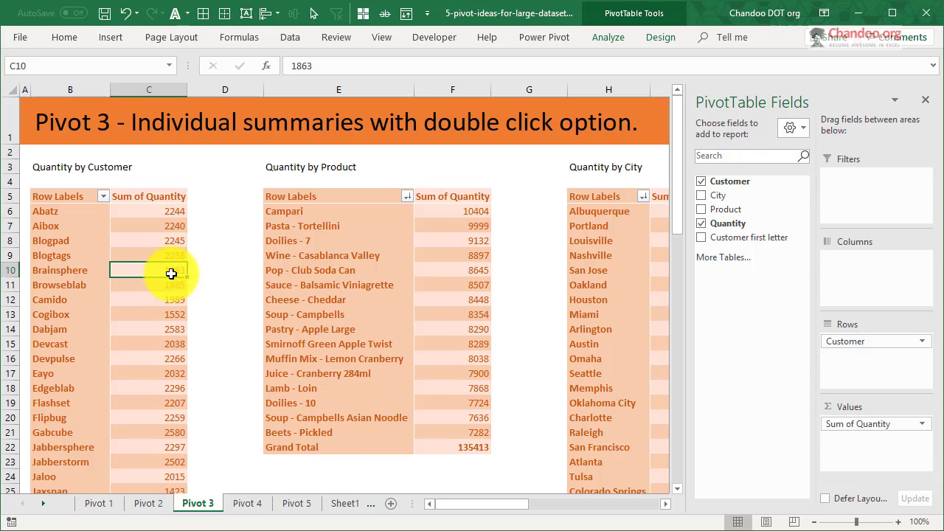
pyautogui.moveTo(183, 266)
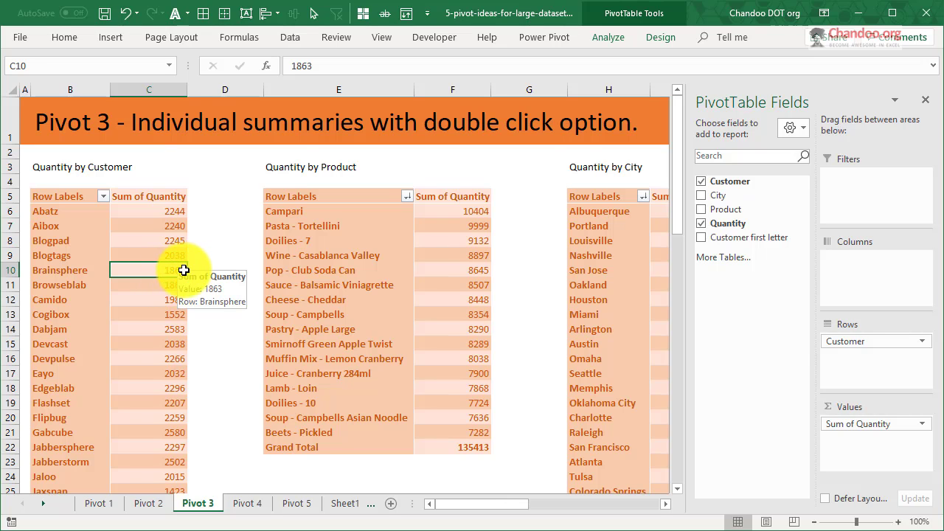
# Review the Pivot 4 percentage layout and the product ranking on the Data sheet, ending on the Pivot 5 sheet
pyautogui.click(245, 503)
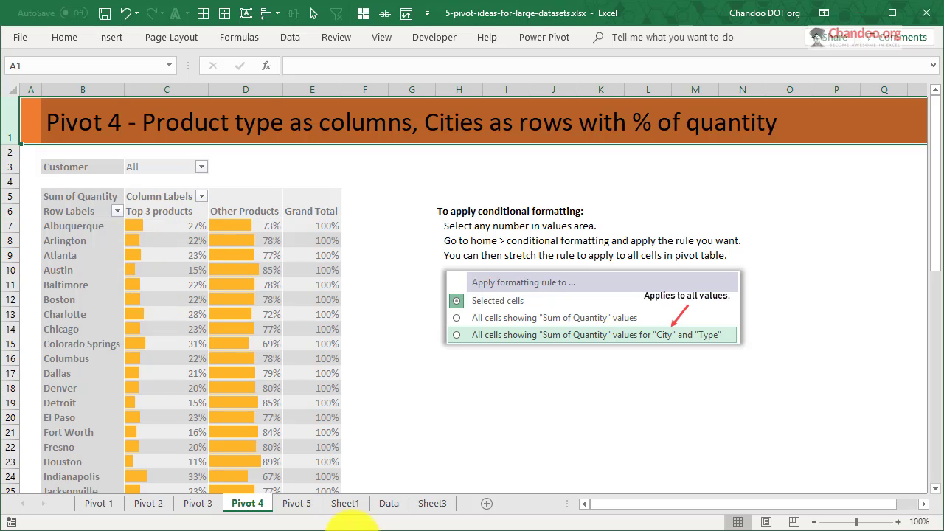
pyautogui.click(389, 503)
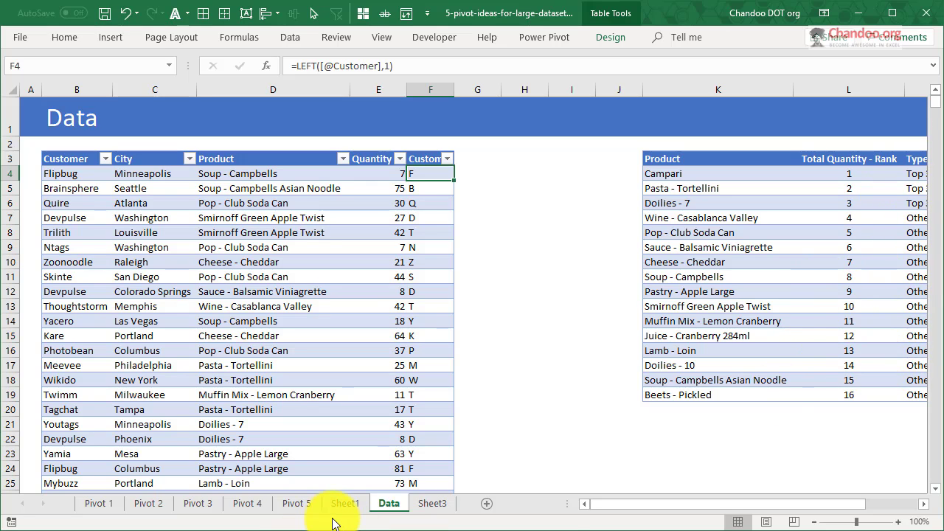
pyautogui.click(248, 503)
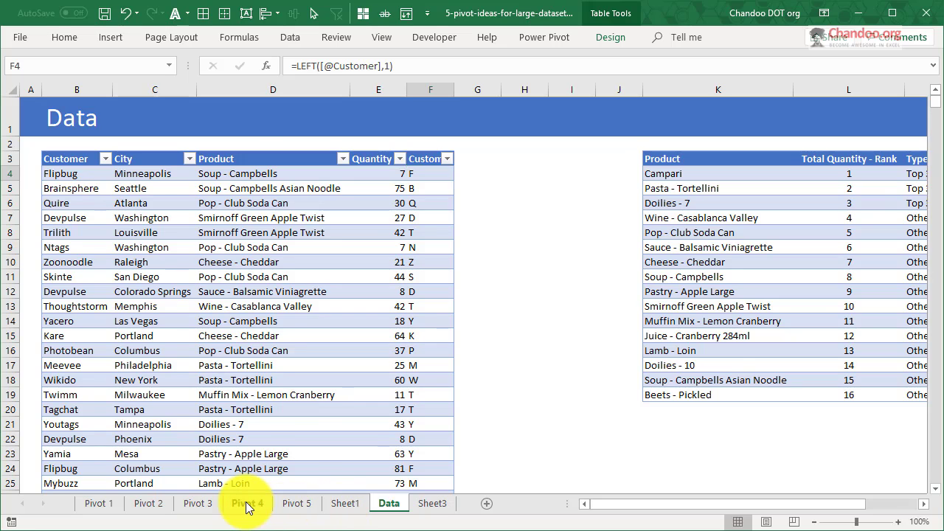
pyautogui.click(295, 503)
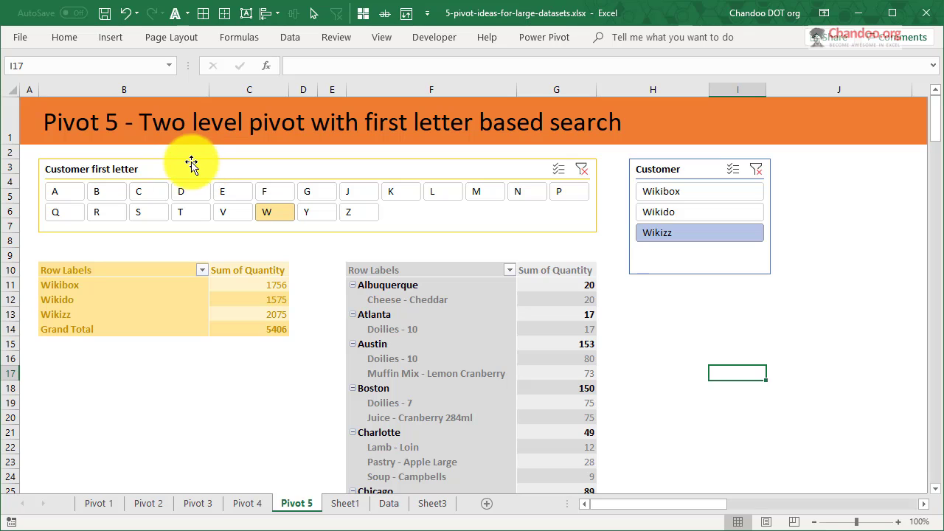